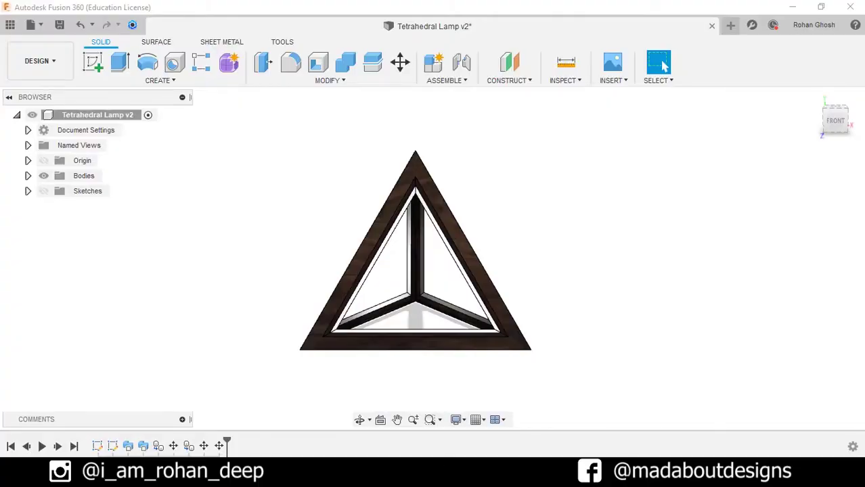
# Create a new empty design and start a sketch on the horizontal XY origin plane
pyautogui.keyDown('shift'); pyautogui.moveTo(442, 265); pyautogui.dragTo(844, 263, button='middle'); pyautogui.keyUp('shift')
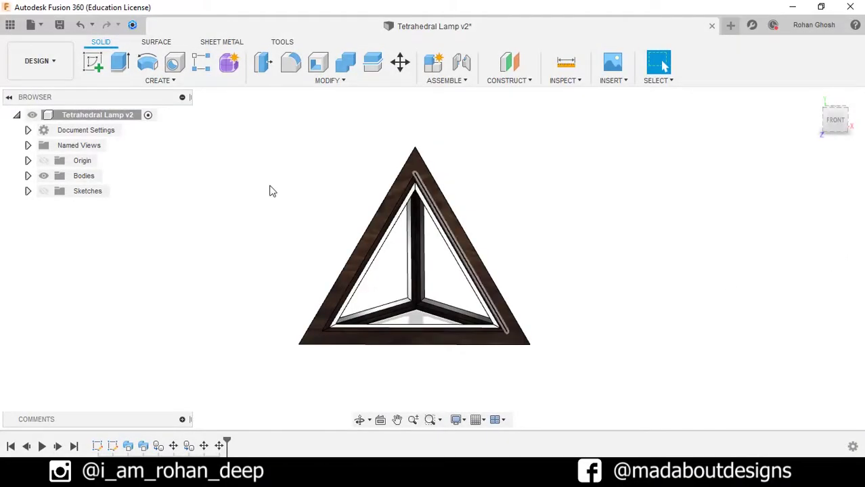
pyautogui.click(41, 28)
pyautogui.click(51, 41)
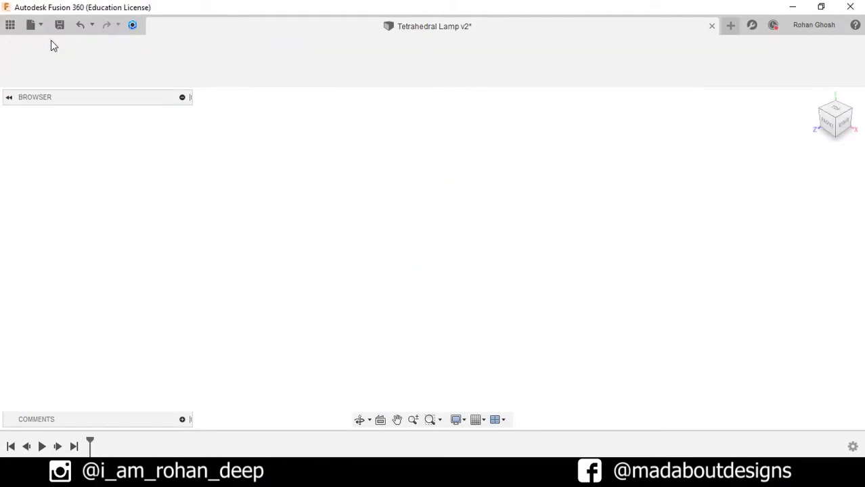
pyautogui.click(95, 65)
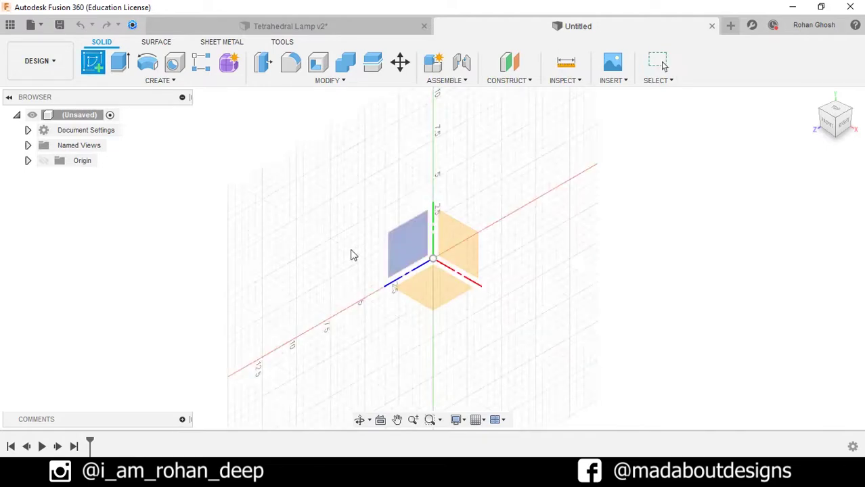
pyautogui.click(428, 296)
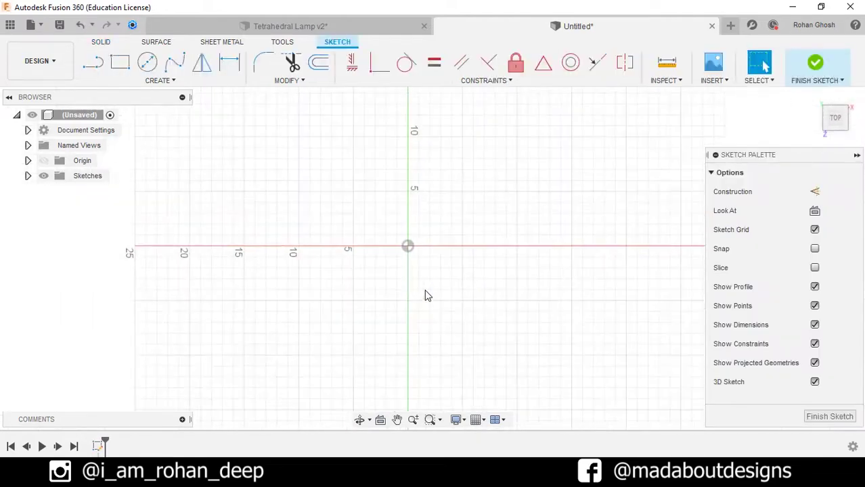
# Draw a 10 cm base line from the origin, then a 20 cm side at 60°
pyautogui.click(93, 63)
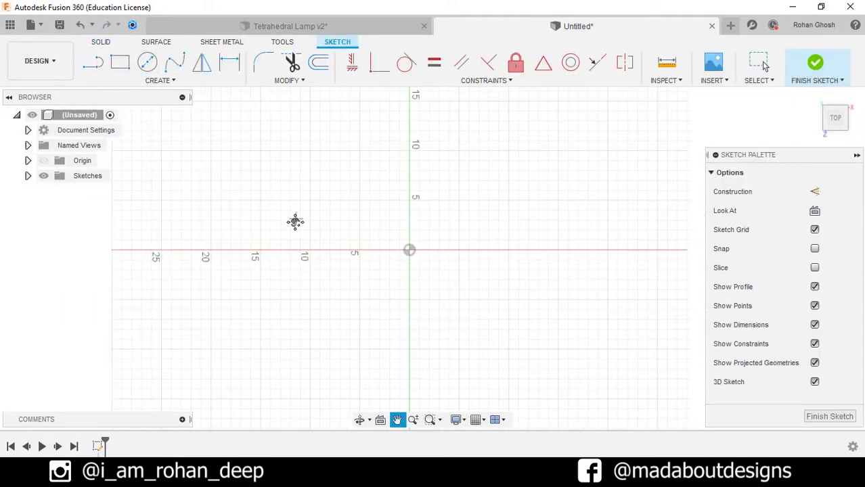
pyautogui.moveTo(295, 222); pyautogui.dragTo(272, 263, button='middle')
pyautogui.click(384, 296)
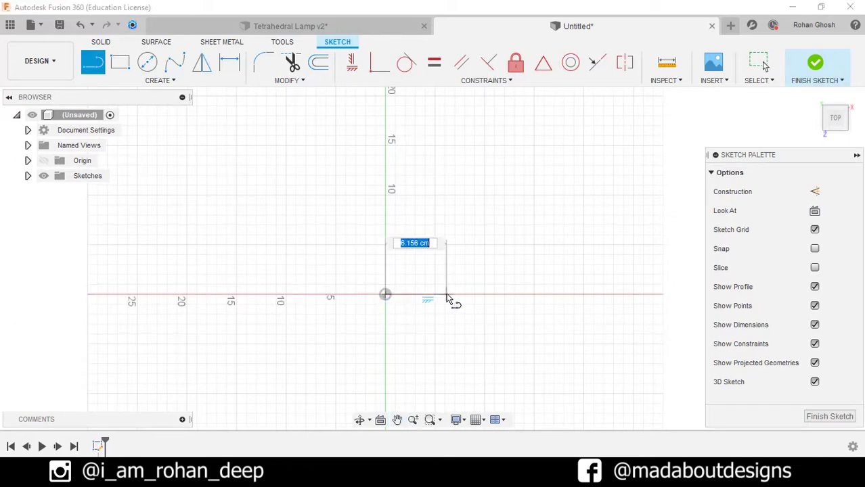
pyautogui.write('10')
pyautogui.press('Tab')
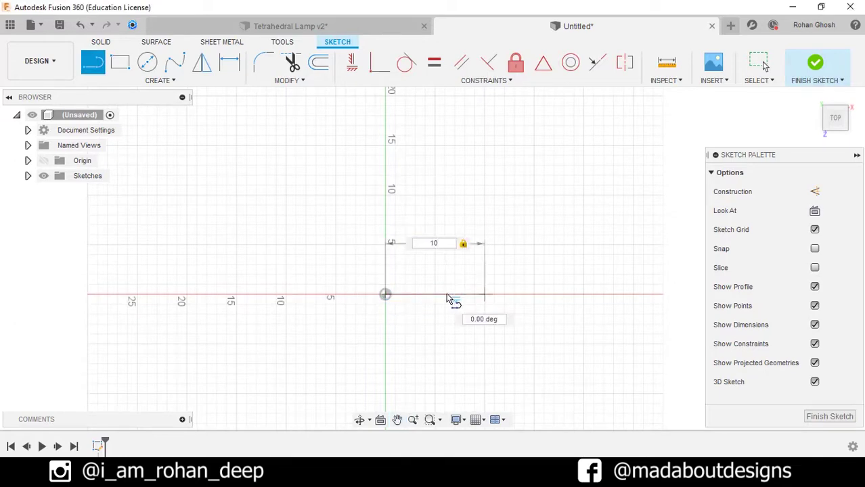
pyautogui.press('Return')
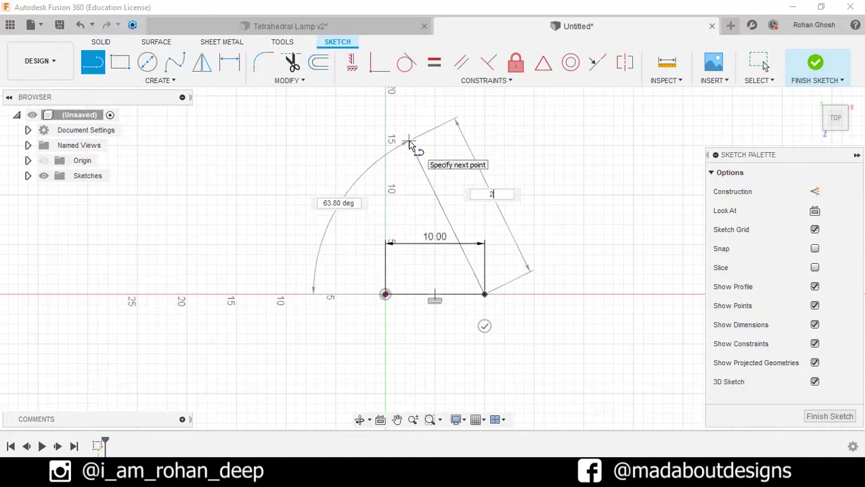
pyautogui.press('Tab')
pyautogui.write('60')
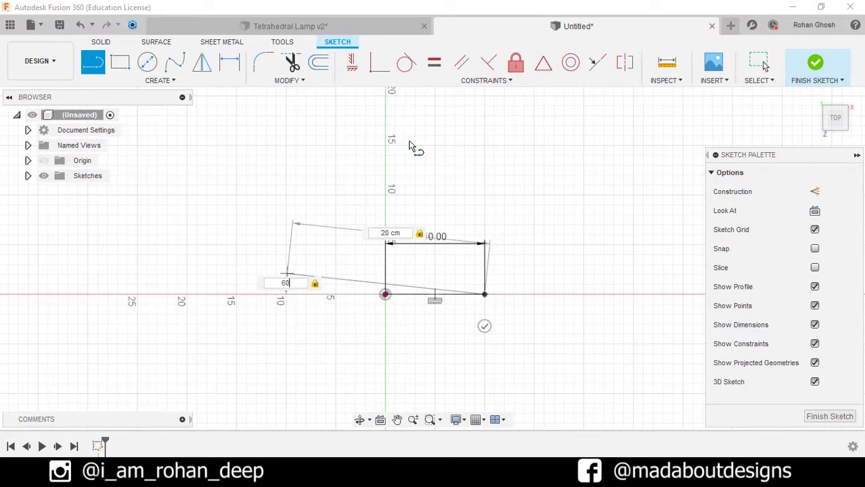
pyautogui.press('Tab')
pyautogui.press('Return')
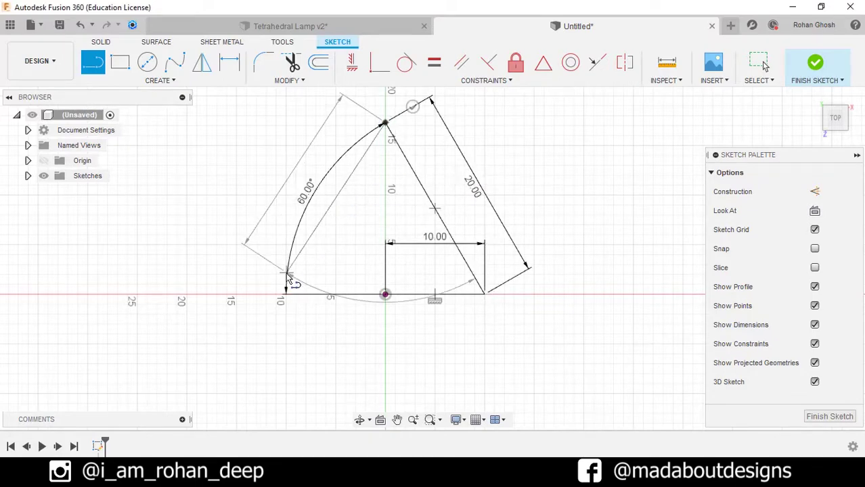
# Add the third 20 cm side at 60°, close the triangle at the origin, and finish the sketch
pyautogui.write('20')
pyautogui.press('Tab')
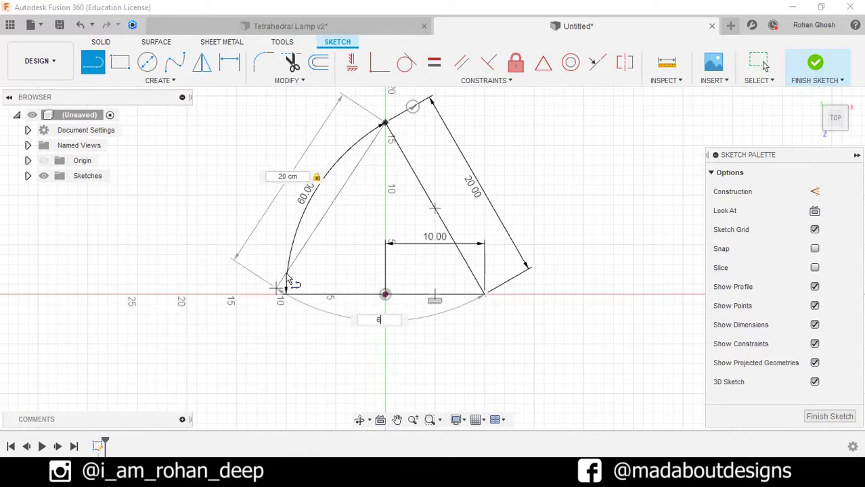
pyautogui.write('60')
pyautogui.press('Tab')
pyautogui.press('Return')
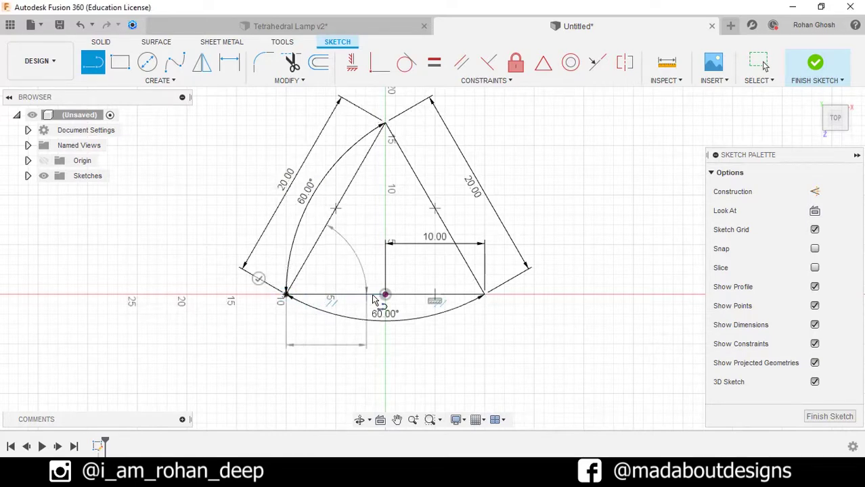
pyautogui.click(386, 295)
pyautogui.scroll(-2, 389, 312)
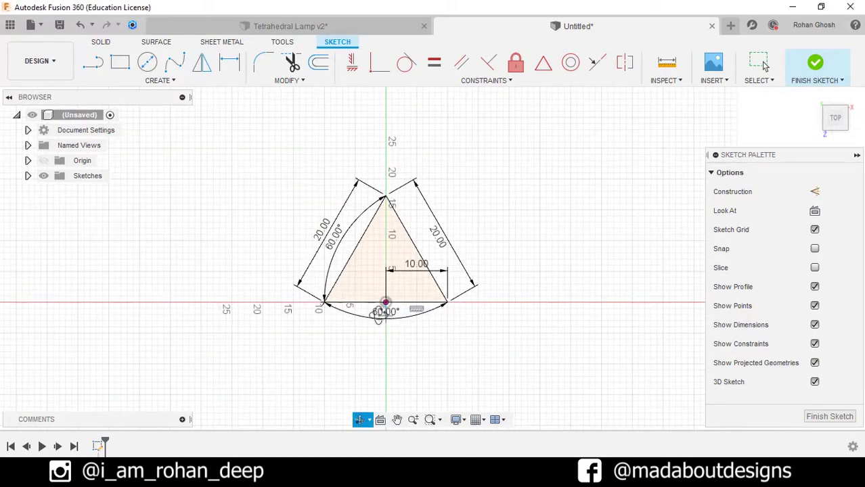
pyautogui.keyDown('shift'); pyautogui.moveTo(388, 309); pyautogui.dragTo(368, 318, button='middle'); pyautogui.keyUp('shift')
pyautogui.click(826, 70)
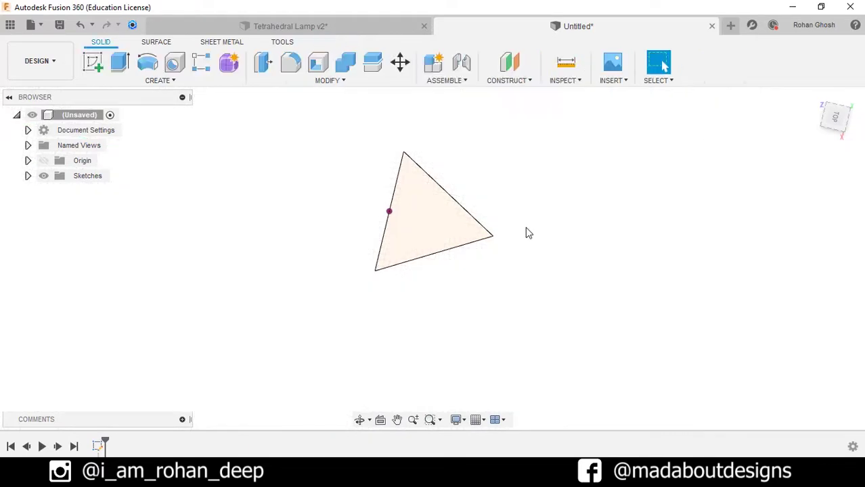
# Start a sketch on the vertical side plane and draw a 0.5 cm vertical line
pyautogui.click(94, 60)
pyautogui.moveTo(233, 213)
pyautogui.keyDown('shift'); pyautogui.mouseDown(button='middle')
pyautogui.moveTo(268, 197)
pyautogui.moveTo(284, 171)
pyautogui.moveTo(333, 199)
pyautogui.mouseUp(button='middle'); pyautogui.keyUp('shift')
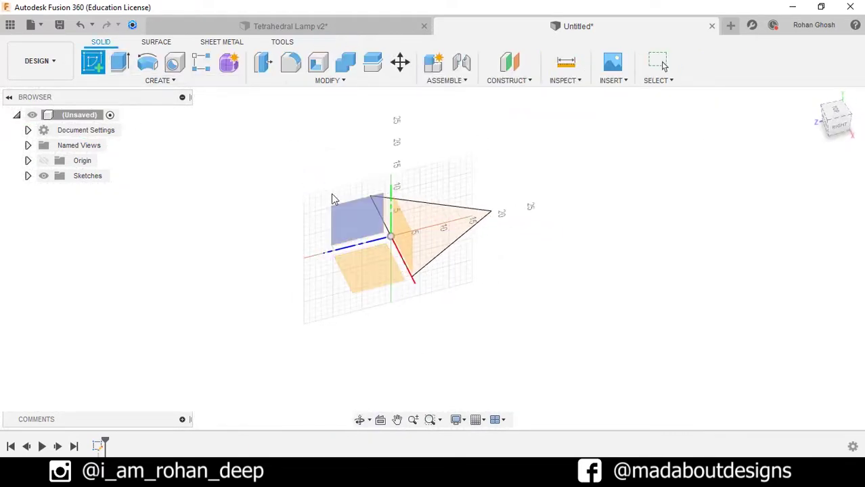
pyautogui.click(361, 215)
pyautogui.scroll(3, 487, 322)
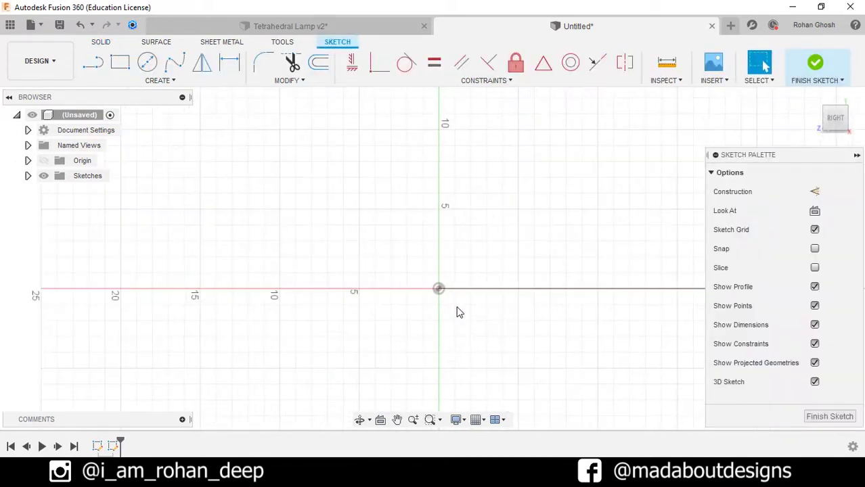
pyautogui.click(92, 61)
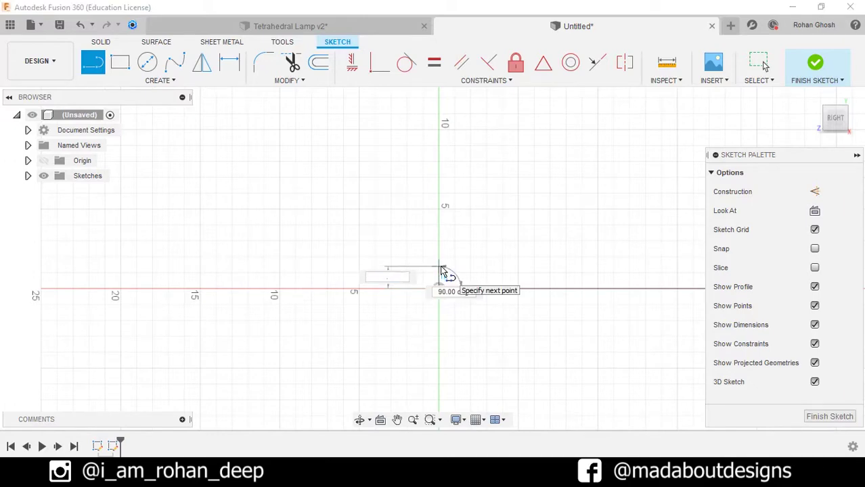
pyautogui.write('.5')
pyautogui.press('Return')
# Add two 1 cm lines at 60° to form the small closed triangle
pyautogui.scroll(5, 445, 275)
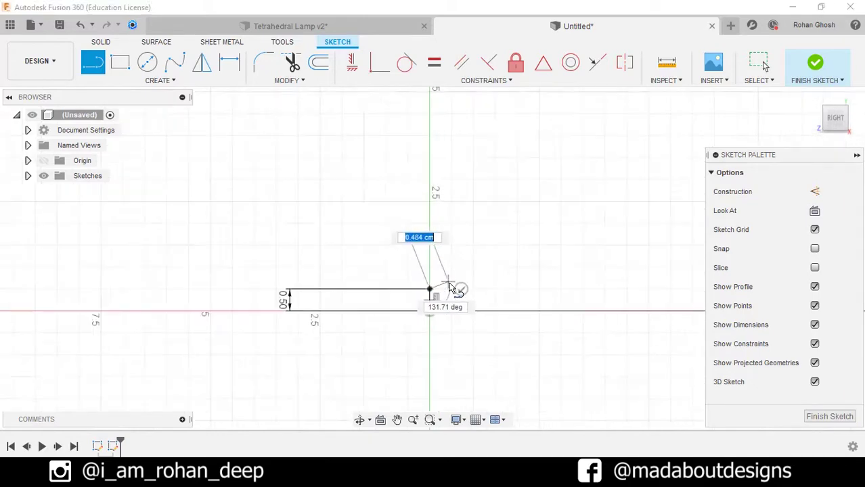
pyautogui.write('1')
pyautogui.press('Tab')
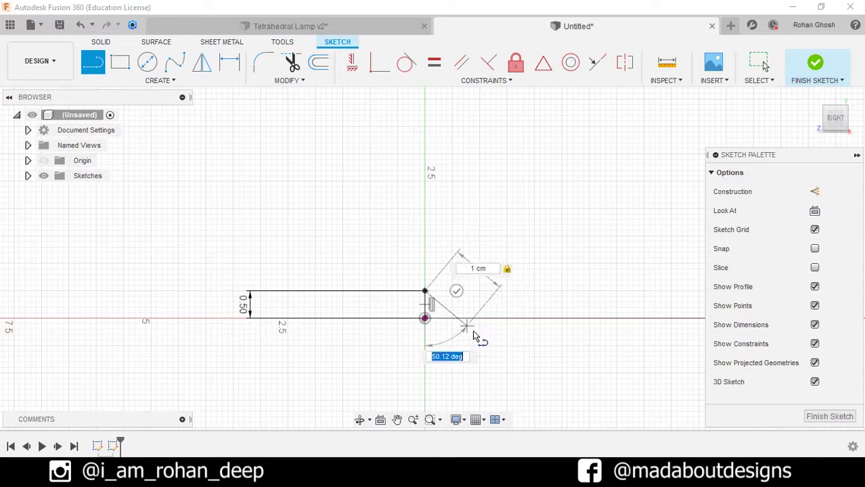
pyautogui.write('60')
pyautogui.press('Return')
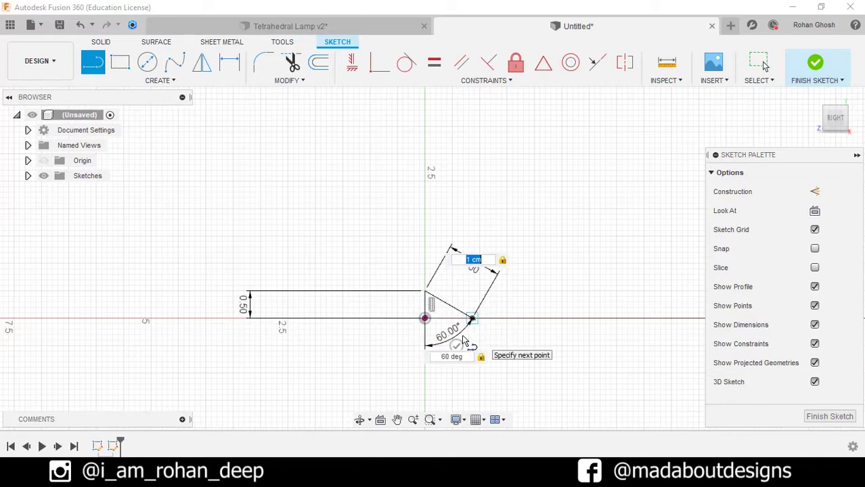
pyautogui.write('1')
pyautogui.press('Tab')
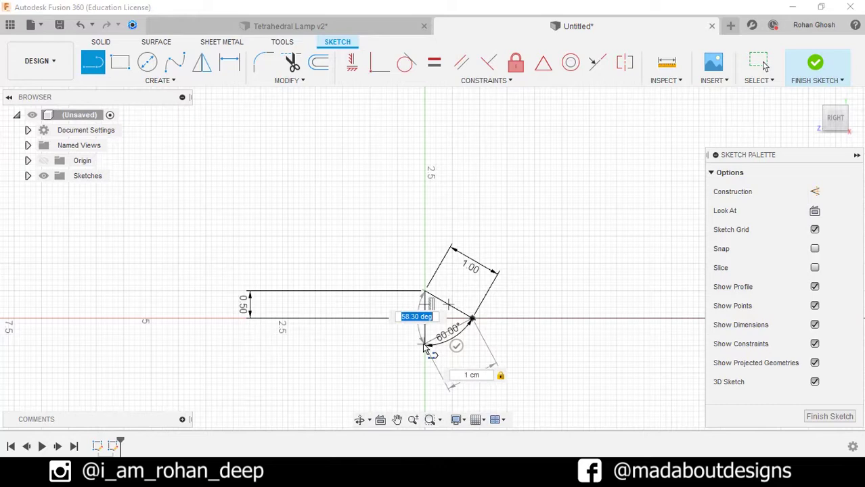
pyautogui.press('Tab')
pyautogui.press('Return')
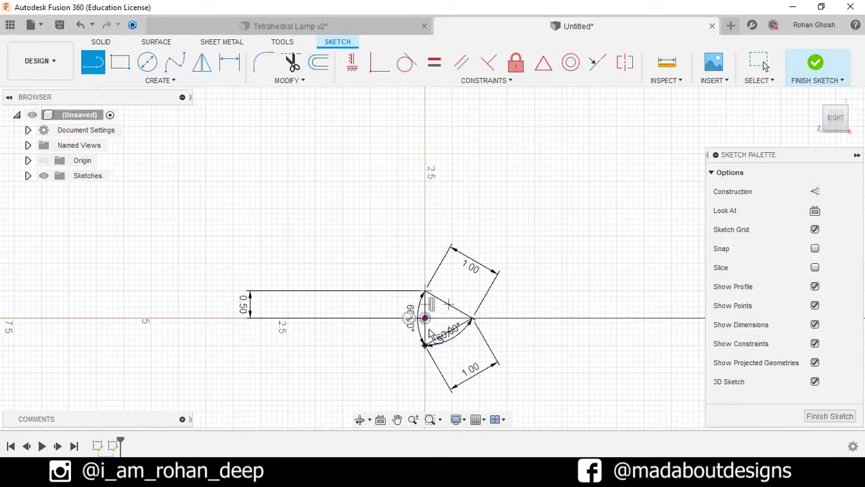
pyautogui.press('Escape')
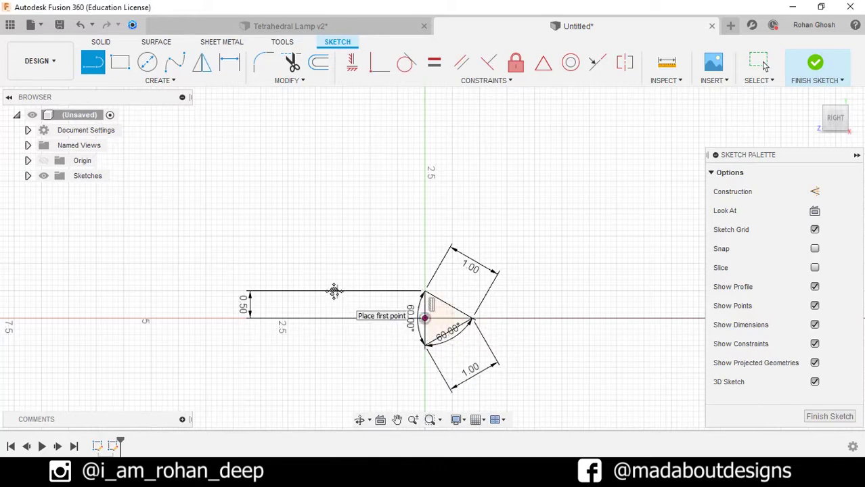
# Draw a horizontal line left from the strip's top corner and a slanted line up to it
pyautogui.scroll(-1, 334, 291)
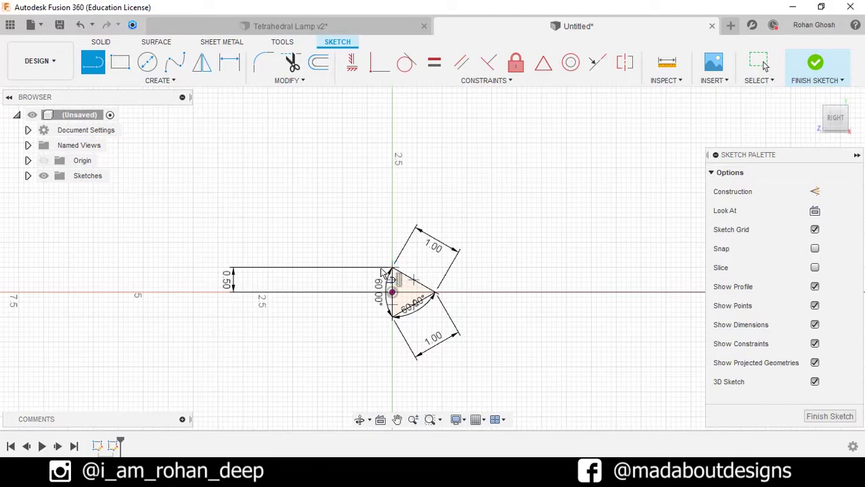
pyautogui.click(390, 270)
pyautogui.click(176, 269)
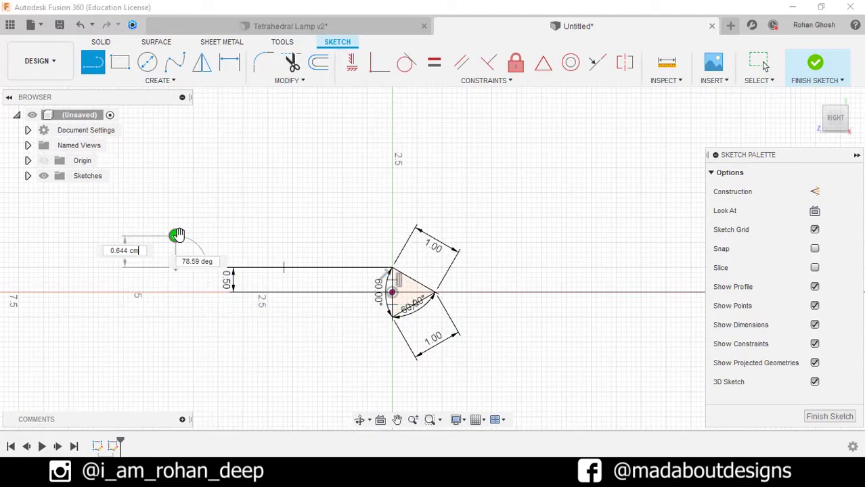
pyautogui.press('Escape')
pyautogui.scroll(2, 319, 298)
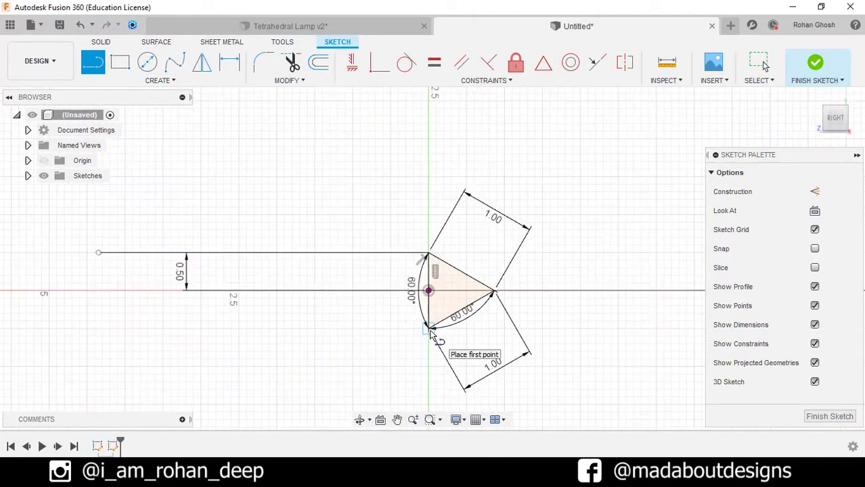
pyautogui.click(429, 329)
pyautogui.doubleClick(282, 254)
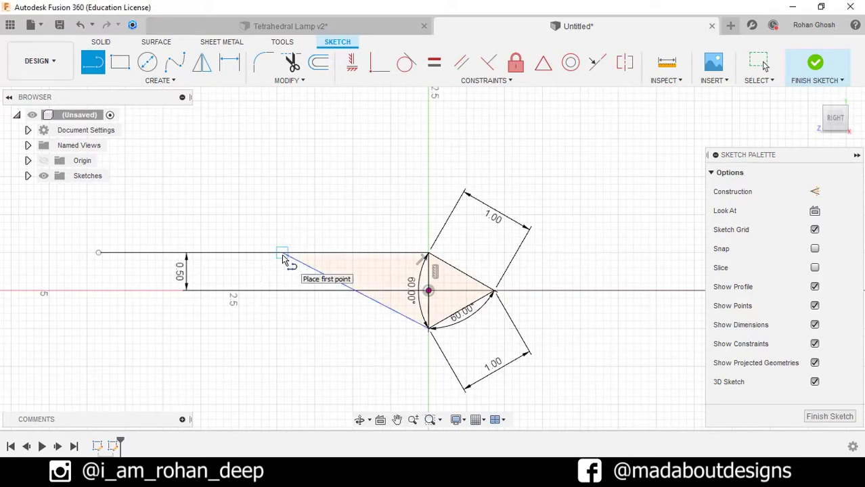
# Dimension the slanted line at 54.72° from the vertical segment
pyautogui.click(158, 80)
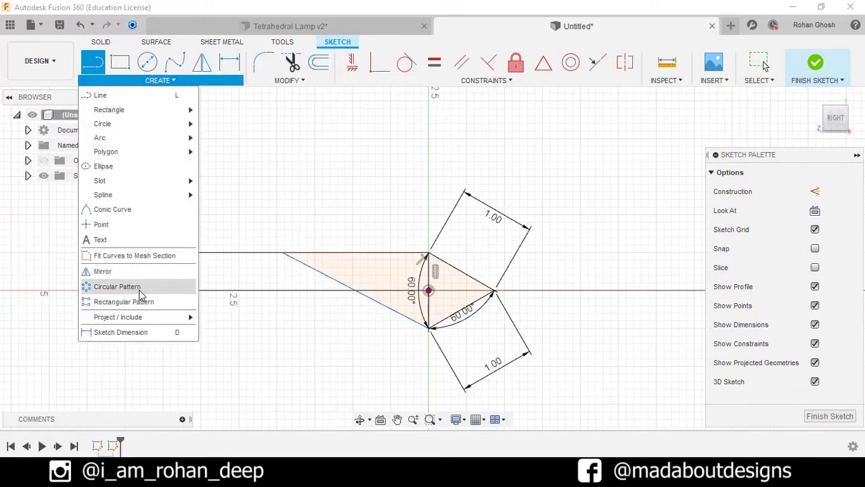
pyautogui.click(120, 332)
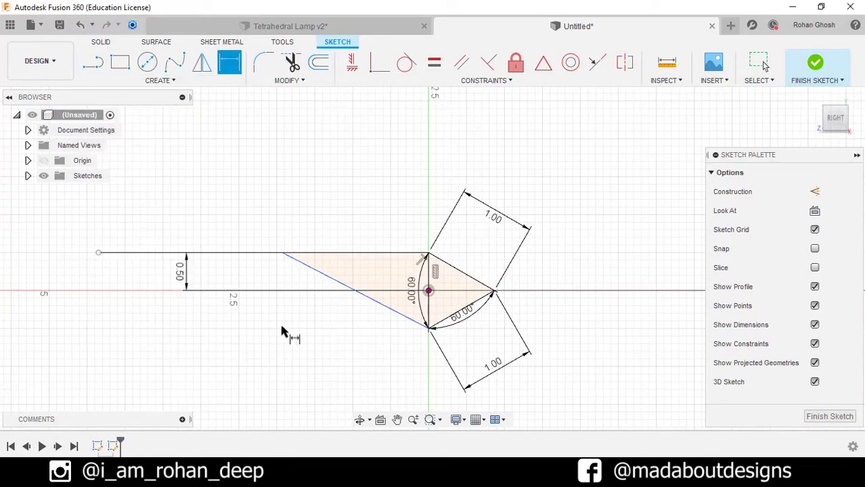
pyautogui.click(402, 319)
pyautogui.click(428, 301)
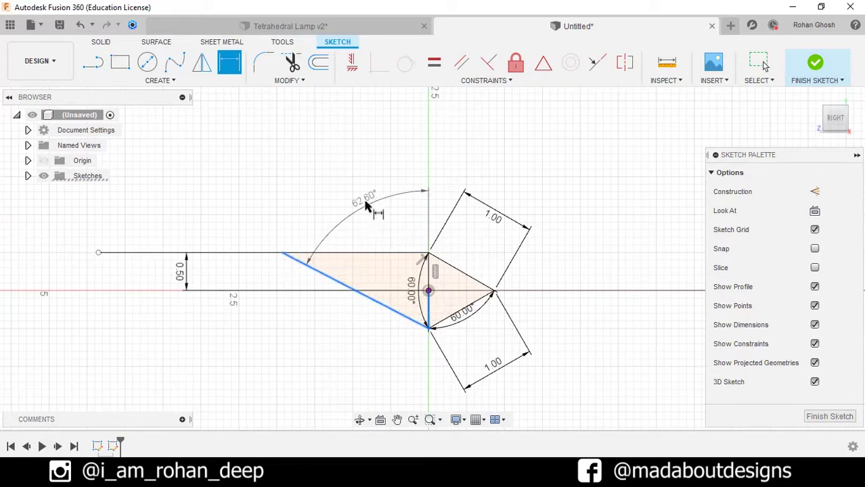
pyautogui.click(371, 196)
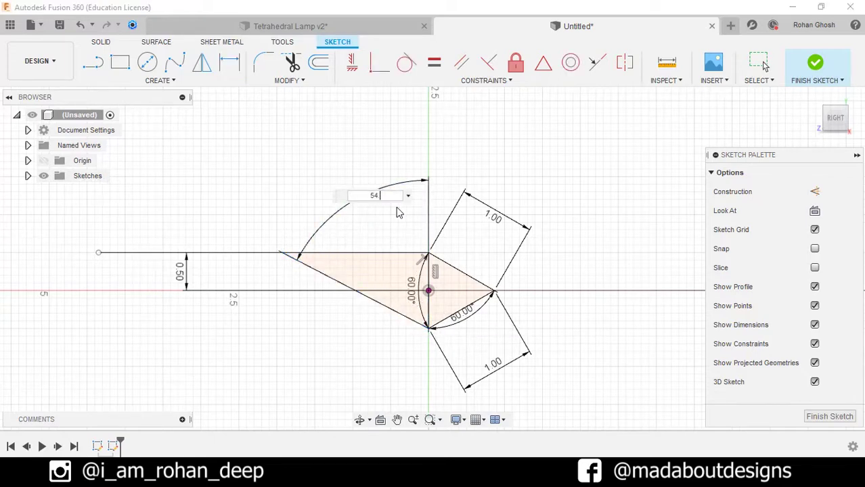
pyautogui.write('54.72')
pyautogui.press('Return')
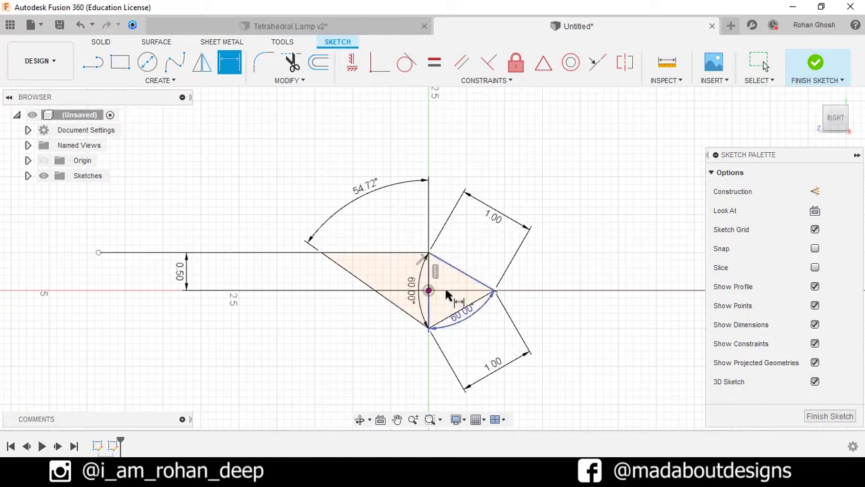
# Draw a vertical line inside the small triangle
pyautogui.click(97, 66)
pyautogui.scroll(3, 360, 236)
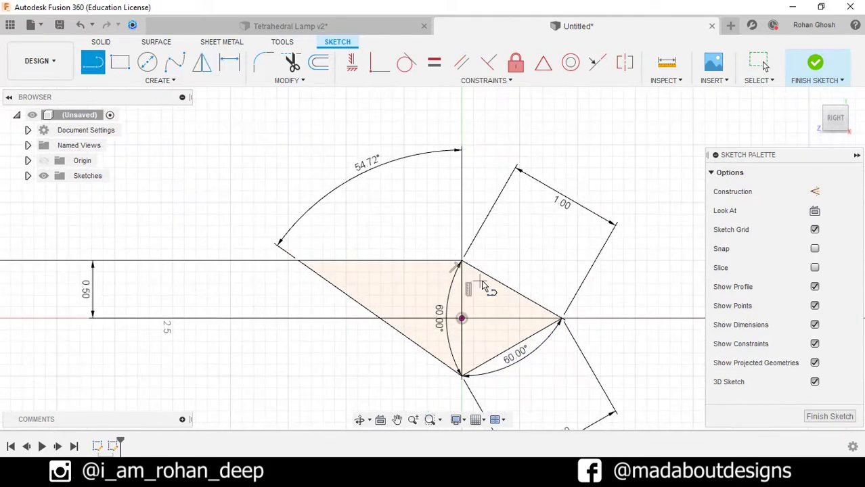
pyautogui.click(509, 288)
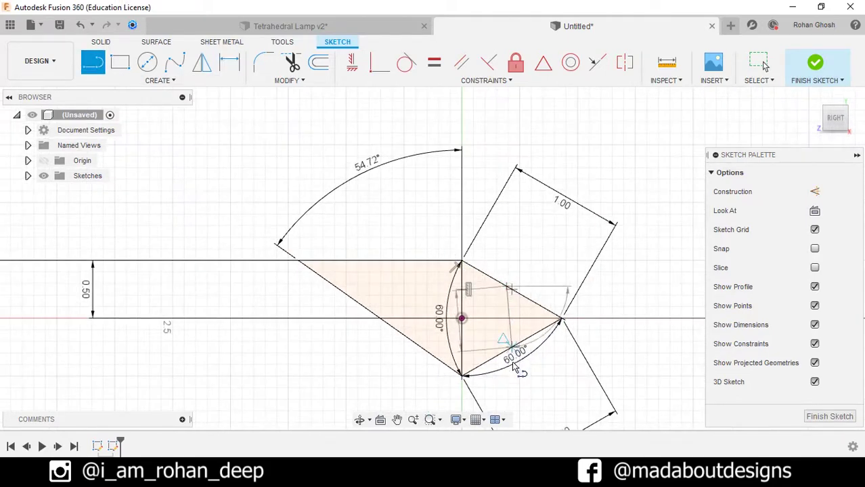
pyautogui.doubleClick(507, 352)
# Dimension the vertical line 0.45 from the triangle's vertical edge and finish the sketch
pyautogui.scroll(2, 546, 357)
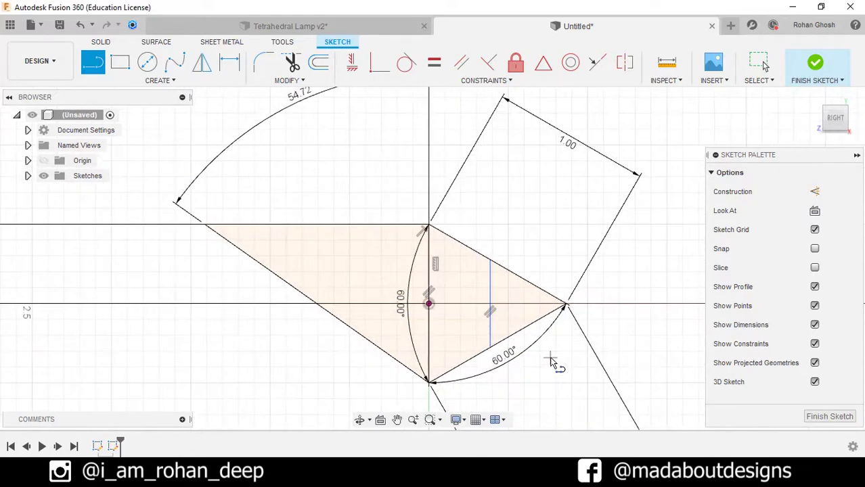
pyautogui.click(170, 81)
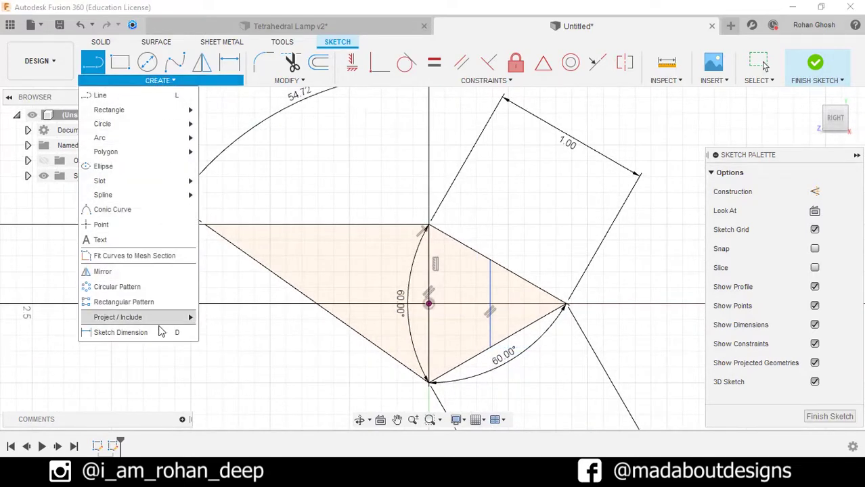
pyautogui.click(122, 333)
pyautogui.click(429, 274)
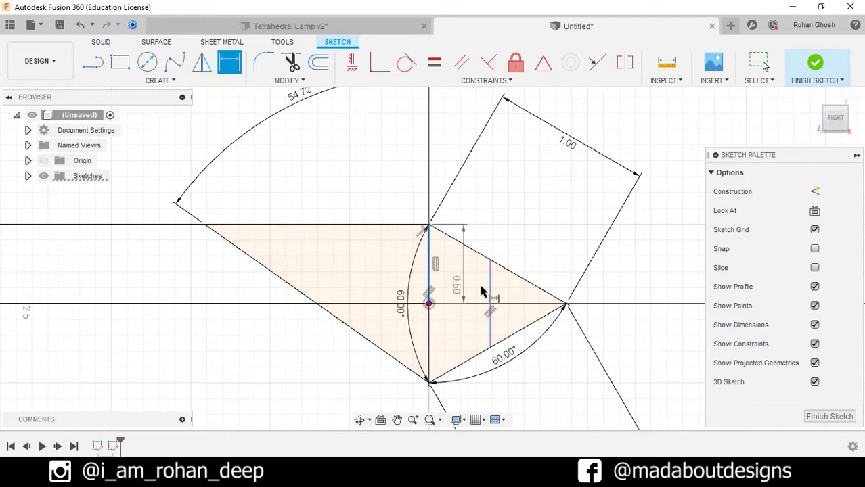
pyautogui.click(490, 290)
pyautogui.click(546, 221)
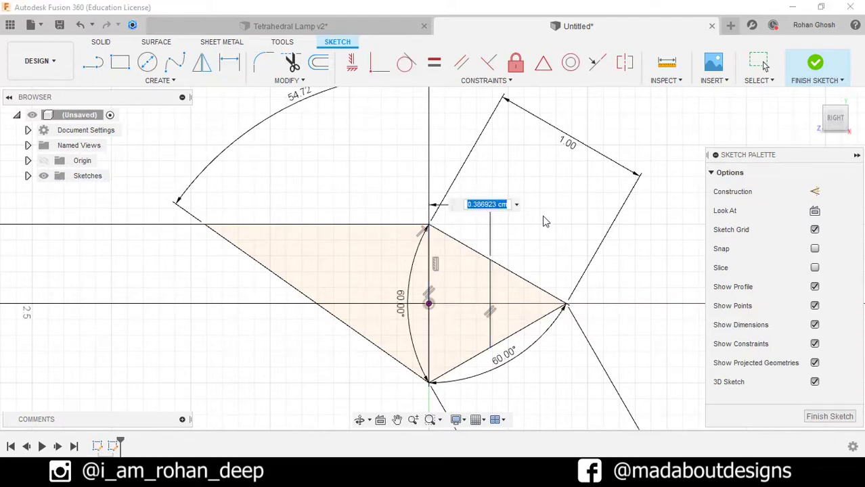
pyautogui.write('.45')
pyautogui.press('Return')
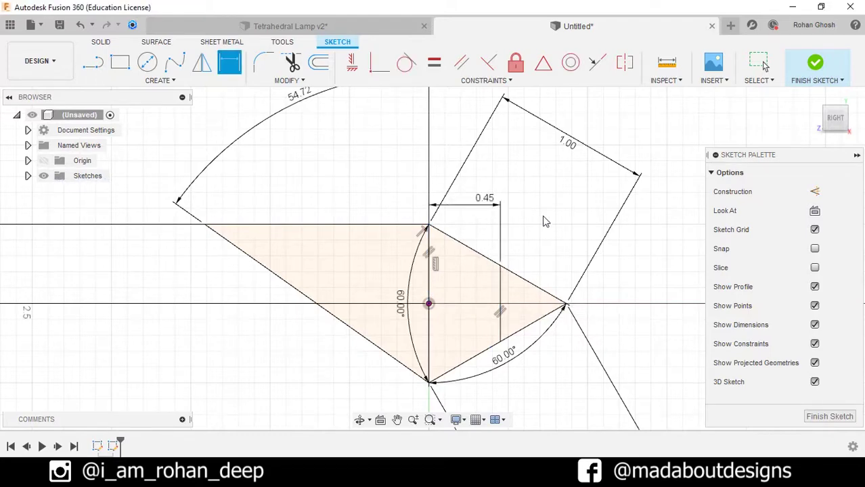
pyautogui.click(817, 67)
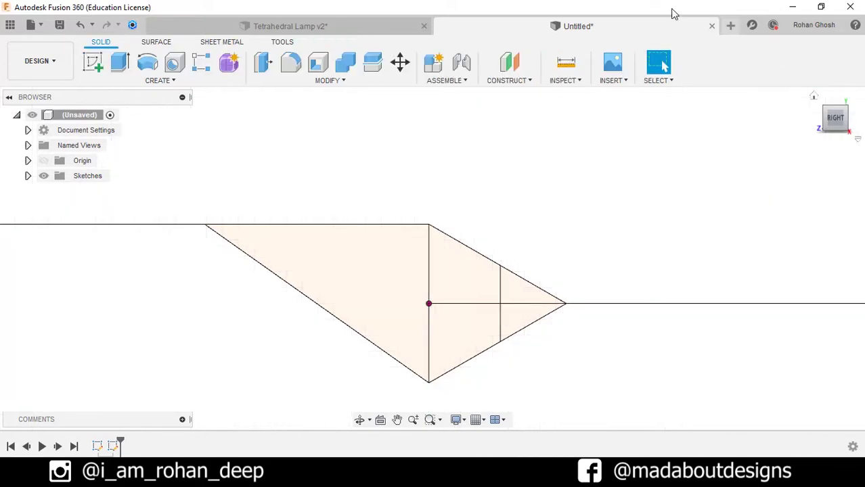
pyautogui.moveTo(615, 143)
pyautogui.keyDown('shift'); pyautogui.mouseDown(button='middle')
pyautogui.moveTo(570, 150)
pyautogui.moveTo(568, 173)
pyautogui.mouseUp(button='middle'); pyautogui.keyUp('shift')
# Sweep both small profiles along the 20 cm triangle edge, perpendicular orientation, as a new body
pyautogui.click(161, 80)
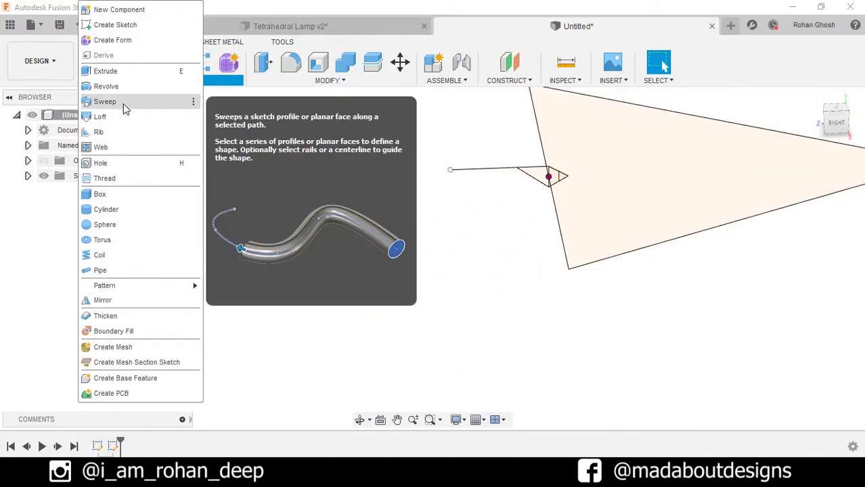
pyautogui.click(122, 103)
pyautogui.moveTo(417, 255)
pyautogui.keyDown('shift'); pyautogui.mouseDown(button='middle')
pyautogui.moveTo(297, 273)
pyautogui.moveTo(365, 236)
pyautogui.moveTo(322, 255)
pyautogui.mouseUp(button='middle'); pyautogui.keyUp('shift')
pyautogui.click(390, 207)
pyautogui.click(353, 203)
pyautogui.click(756, 212)
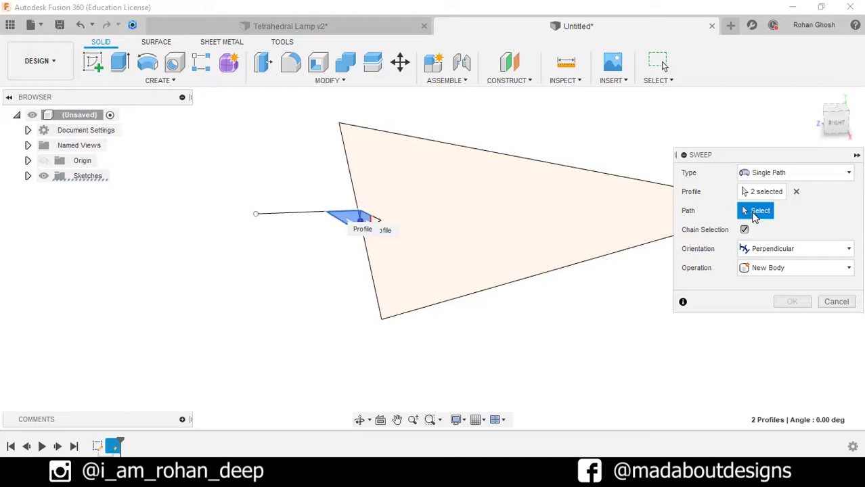
pyautogui.click(584, 265)
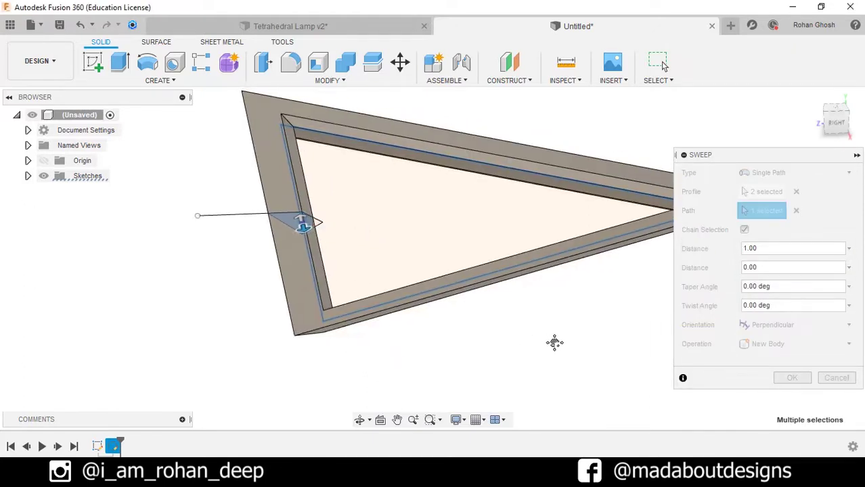
pyautogui.click(775, 325)
pyautogui.click(772, 343)
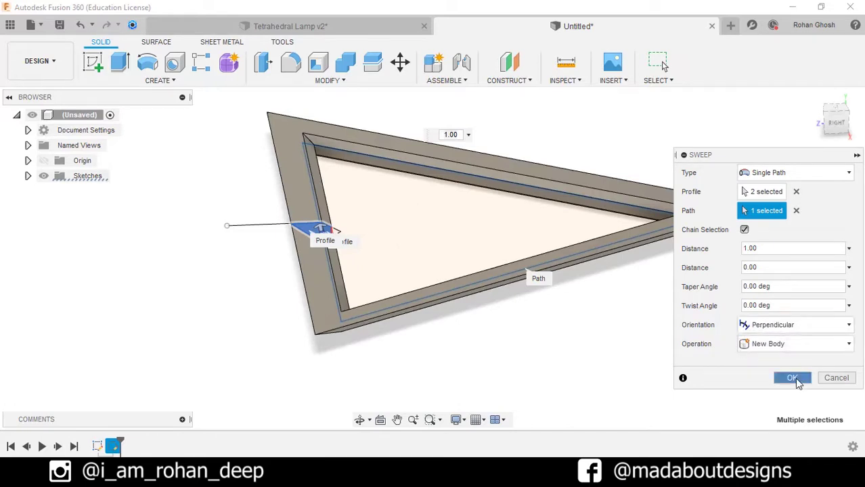
pyautogui.click(792, 378)
pyautogui.keyDown('shift'); pyautogui.moveTo(703, 331); pyautogui.dragTo(712, 326, button='middle'); pyautogui.keyUp('shift')
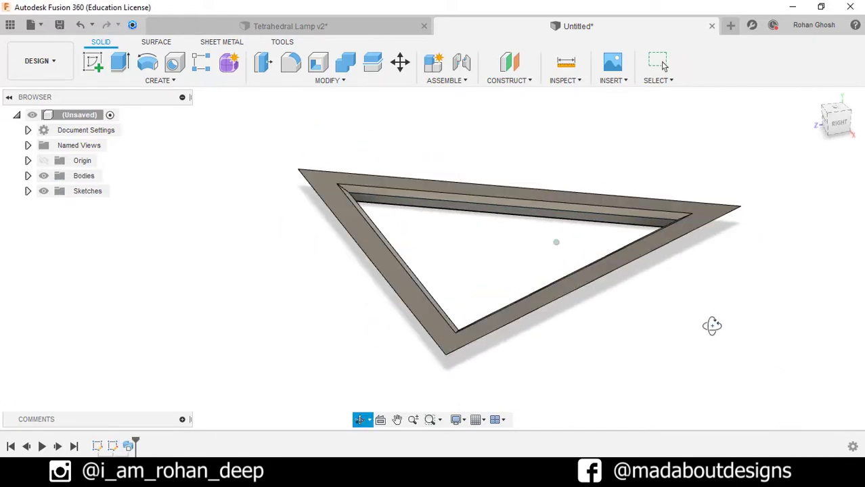
# Make Sketch1 and Sketch2 visible again in the Browser
pyautogui.press('Escape')
pyautogui.click(28, 190)
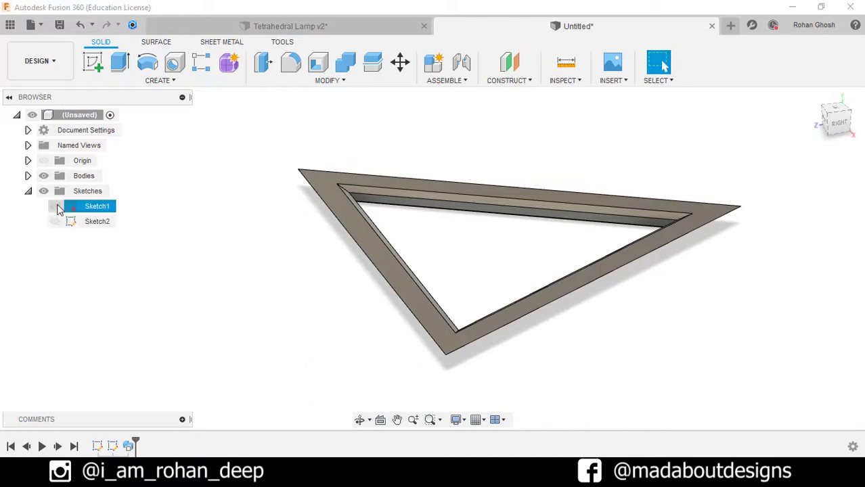
pyautogui.click(55, 206)
pyautogui.click(55, 221)
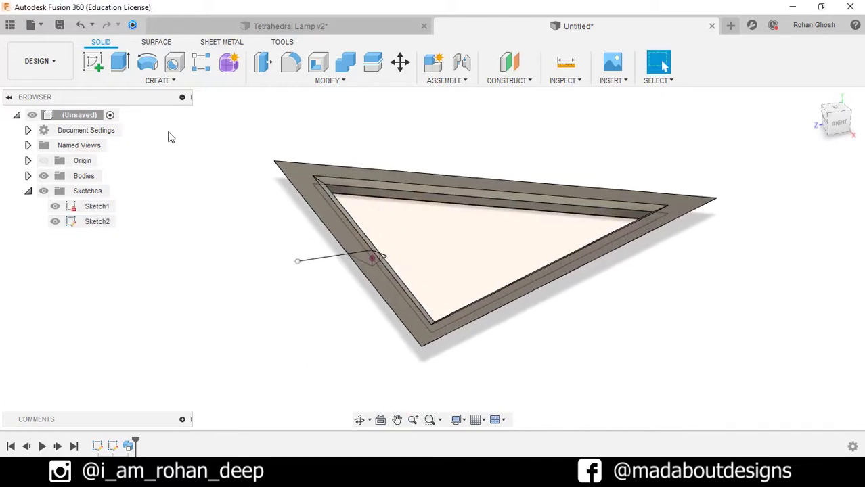
# Start a sweep of the Sketch2 profile with the triangle sketch as the path
pyautogui.click(160, 80)
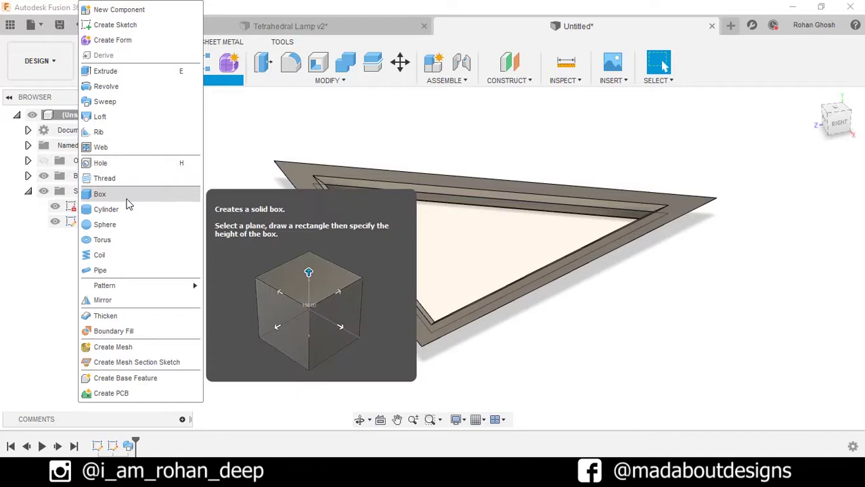
pyautogui.click(108, 102)
pyautogui.scroll(3, 418, 267)
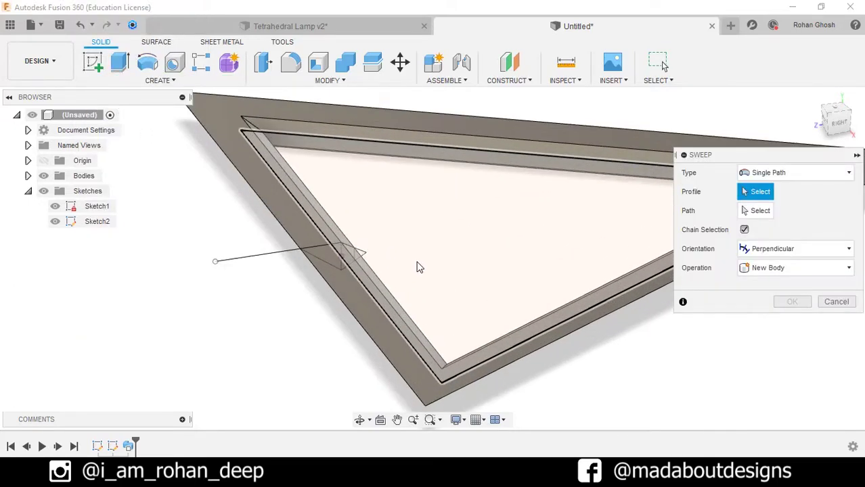
pyautogui.keyDown('shift'); pyautogui.moveTo(418, 267); pyautogui.dragTo(396, 260, button='middle'); pyautogui.keyUp('shift')
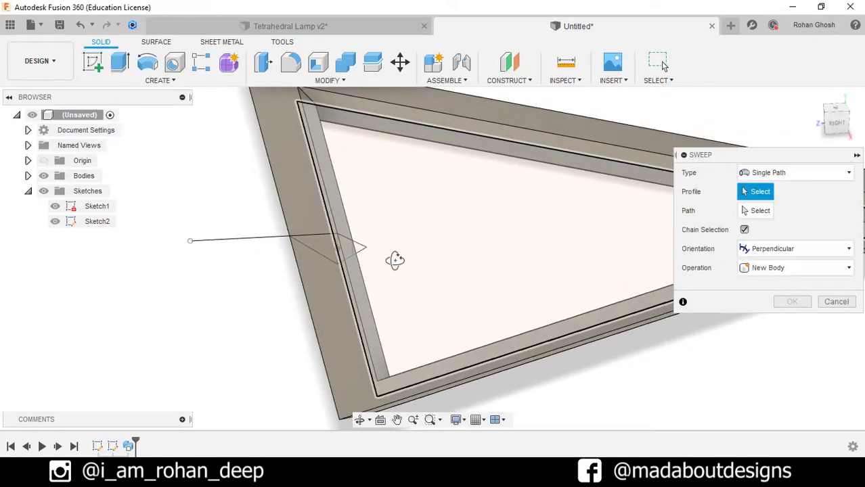
pyautogui.click(358, 248)
pyautogui.scroll(-3, 439, 179)
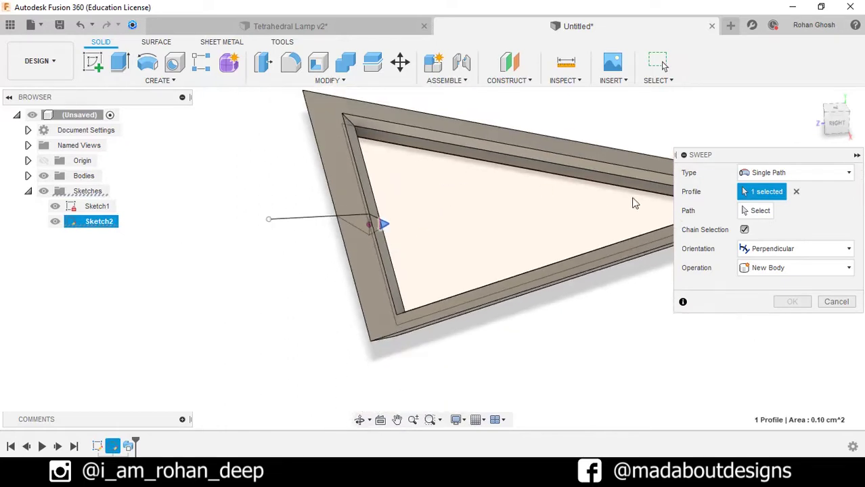
pyautogui.click(766, 210)
pyautogui.keyDown('shift'); pyautogui.moveTo(575, 302); pyautogui.dragTo(500, 250, button='middle'); pyautogui.keyUp('shift')
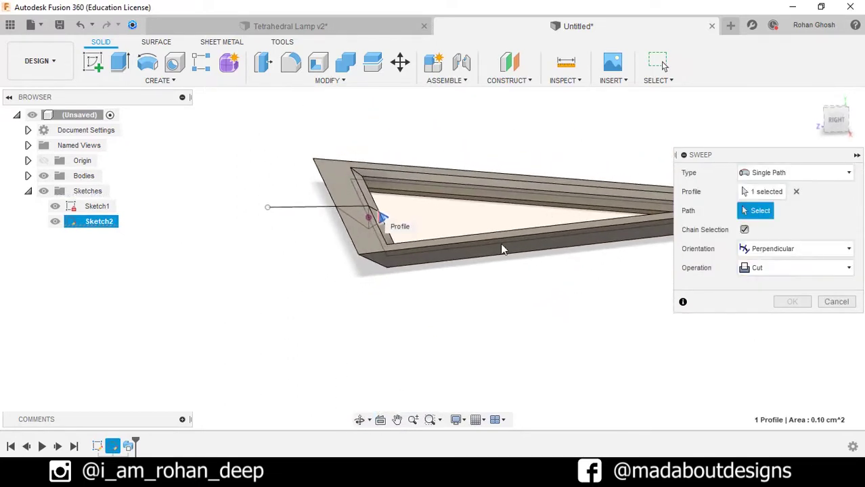
pyautogui.click(43, 176)
pyautogui.click(450, 251)
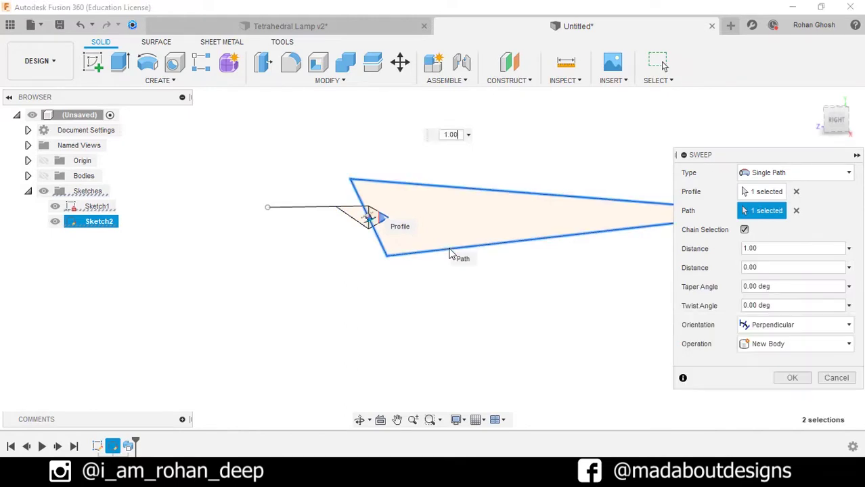
pyautogui.click(44, 175)
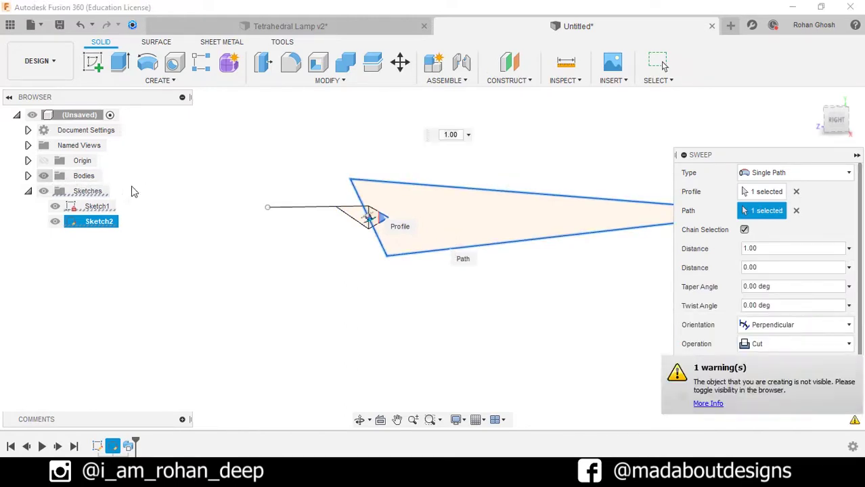
pyautogui.keyDown('shift'); pyautogui.moveTo(338, 165); pyautogui.dragTo(381, 206, button='middle'); pyautogui.keyUp('shift')
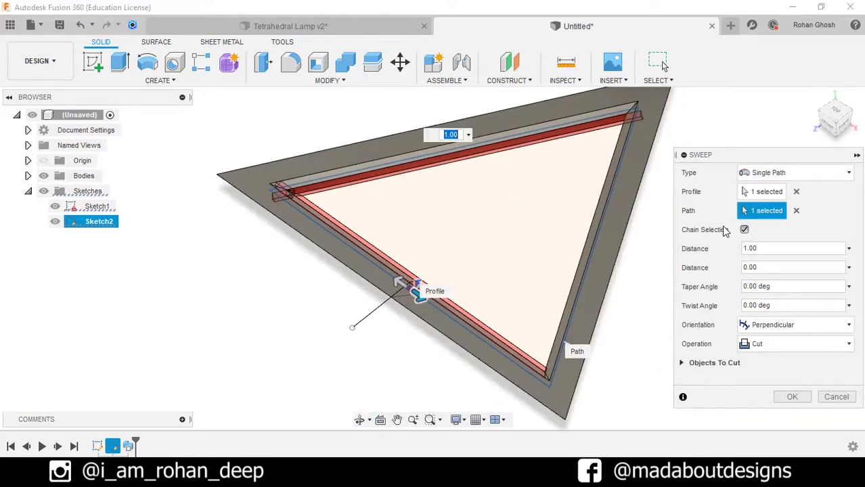
# Set the sweep distance to 0.75 and create it as a new body
pyautogui.moveTo(772, 248); pyautogui.dragTo(728, 248)
pyautogui.press('BackSpace')
pyautogui.write('.75')
pyautogui.press('Tab')
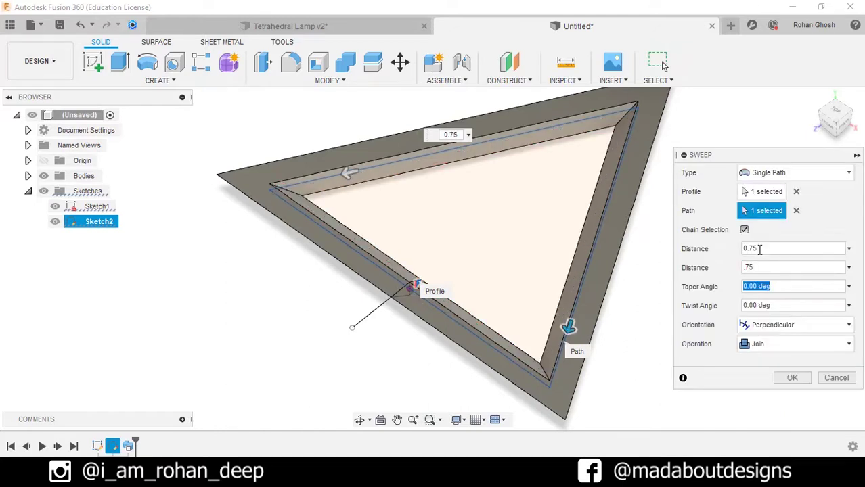
pyautogui.click(765, 345)
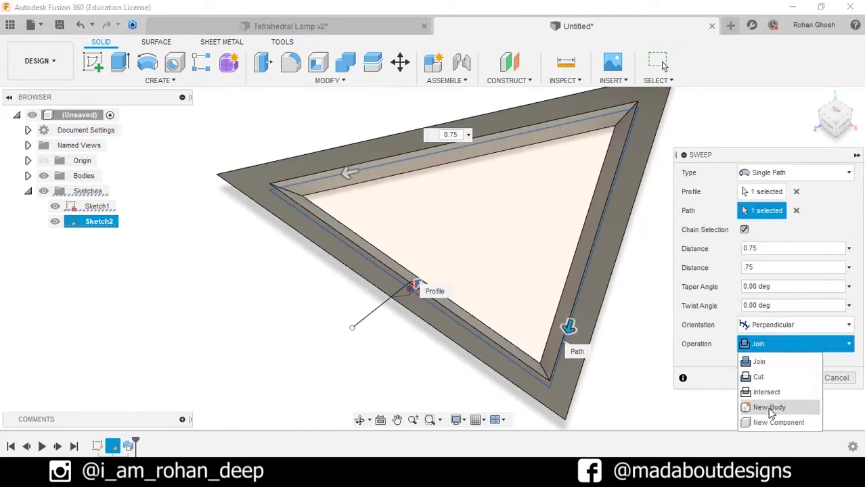
pyautogui.click(770, 408)
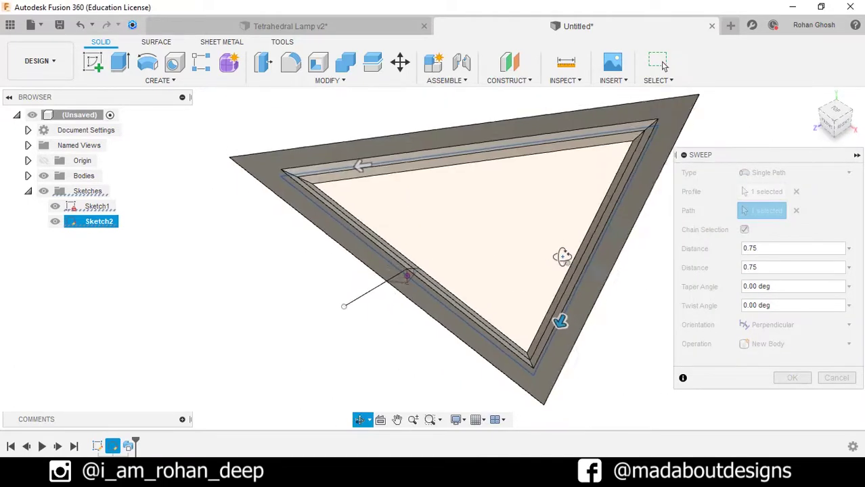
pyautogui.click(793, 378)
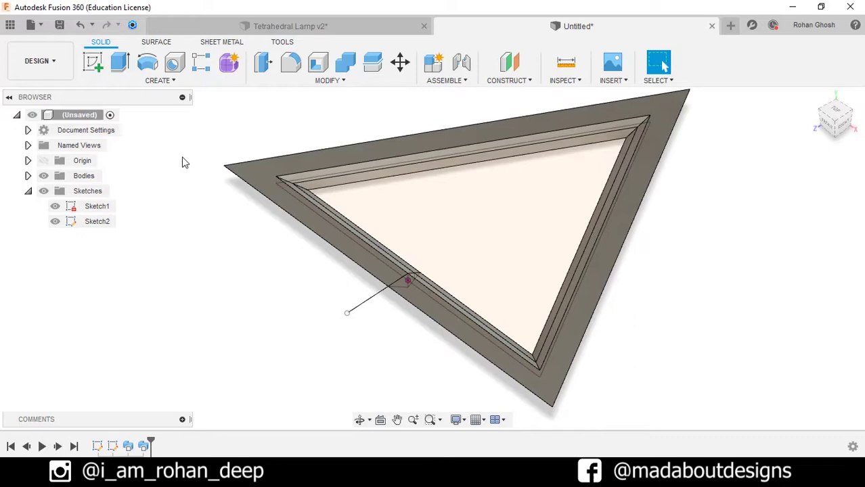
# Hide both sketches so only the swept frame bodies remain visible
pyautogui.click(44, 191)
pyautogui.click(28, 191)
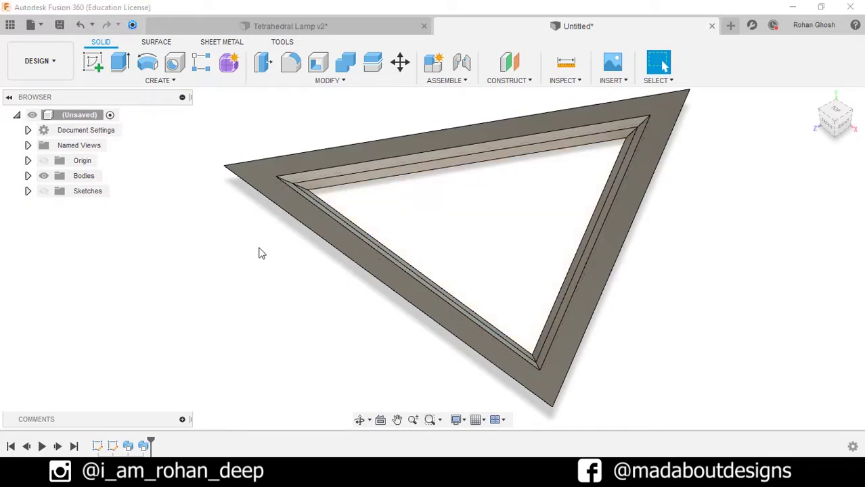
pyautogui.moveTo(258, 251)
pyautogui.keyDown('shift'); pyautogui.mouseDown(button='middle')
pyautogui.moveTo(396, 228)
pyautogui.moveTo(399, 257)
pyautogui.moveTo(402, 238)
pyautogui.mouseUp(button='middle'); pyautogui.keyUp('shift')
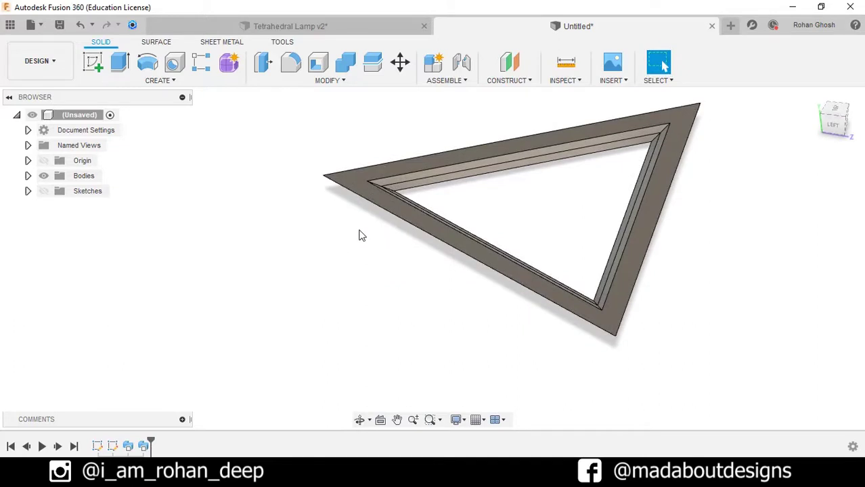
pyautogui.click(340, 86)
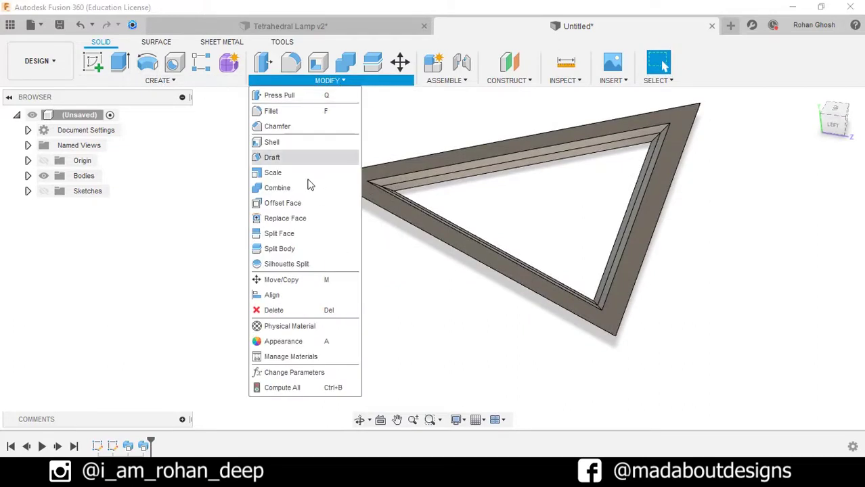
# Copy the triangular frame and inner rail bodies, rotated -70.5° about the X axis
pyautogui.click(310, 285)
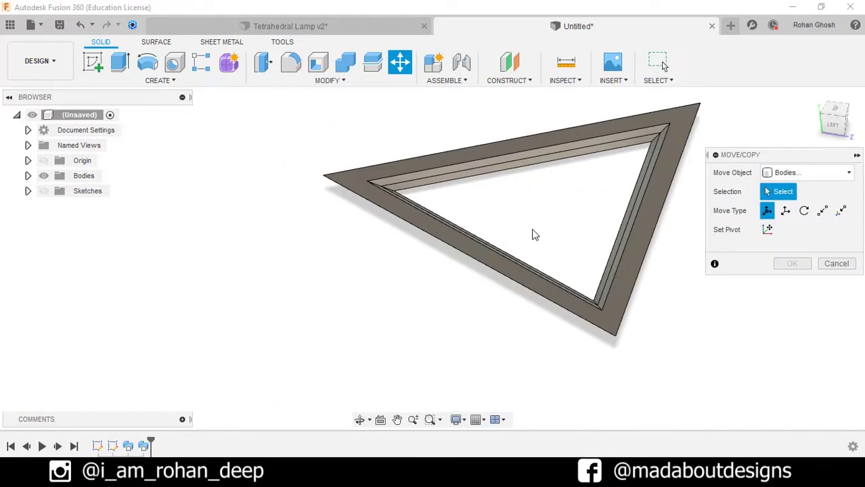
pyautogui.keyDown('shift'); pyautogui.moveTo(533, 236); pyautogui.dragTo(403, 241, button='middle'); pyautogui.keyUp('shift')
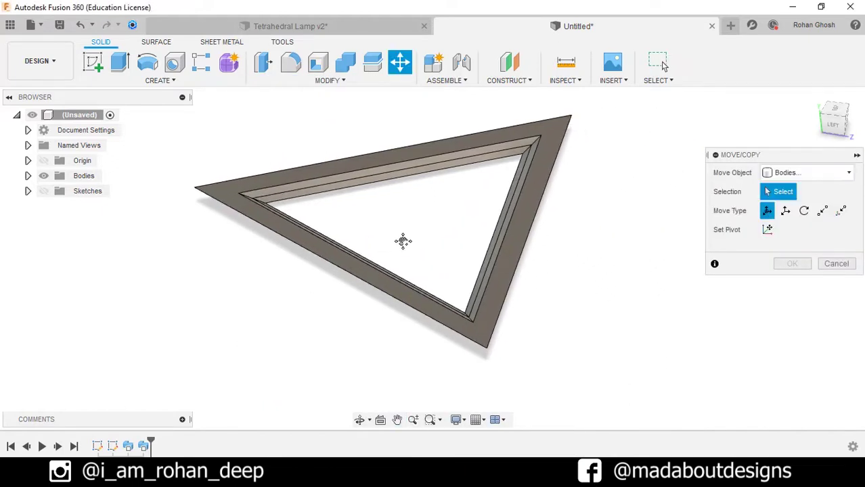
pyautogui.click(518, 232)
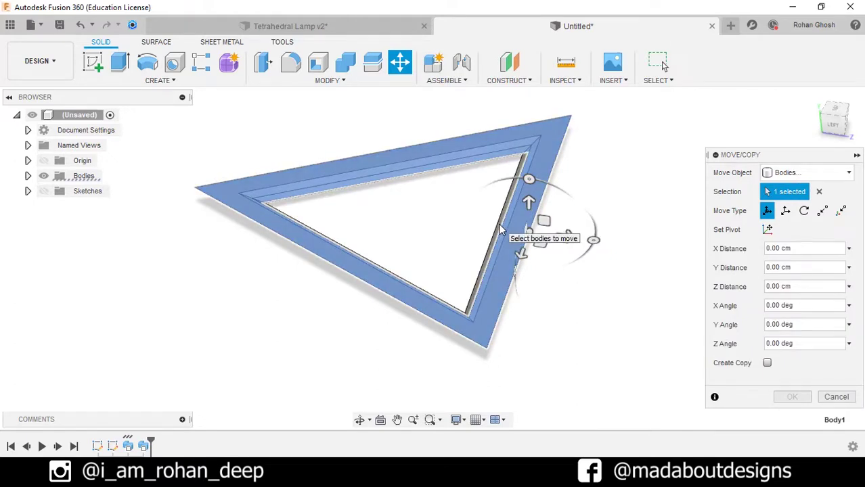
pyautogui.click(501, 230)
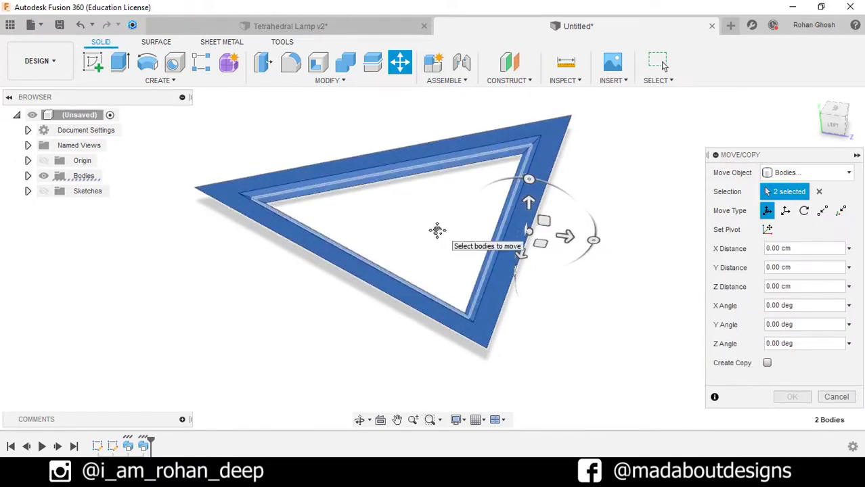
pyautogui.click(767, 362)
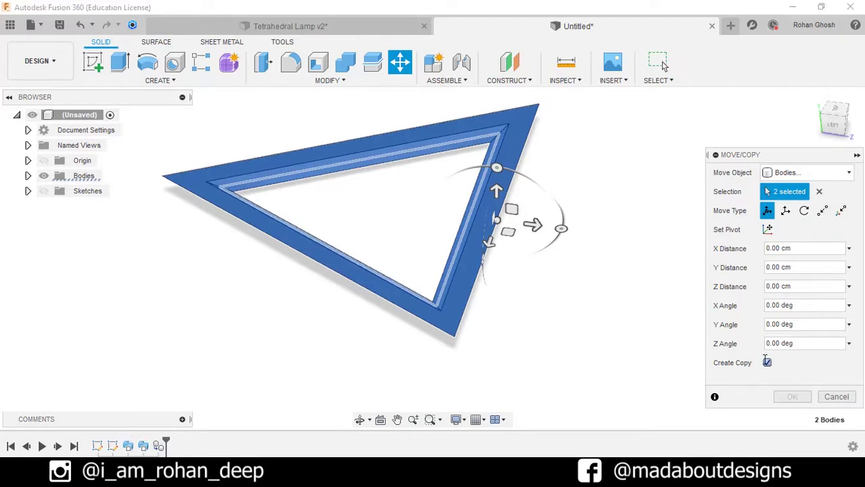
pyautogui.keyDown('shift'); pyautogui.moveTo(541, 341); pyautogui.dragTo(509, 166, button='middle'); pyautogui.keyUp('shift')
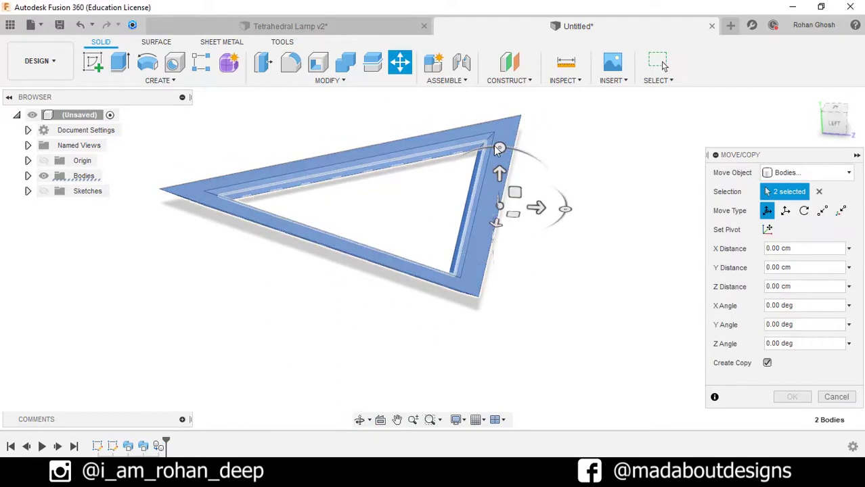
pyautogui.click(498, 147)
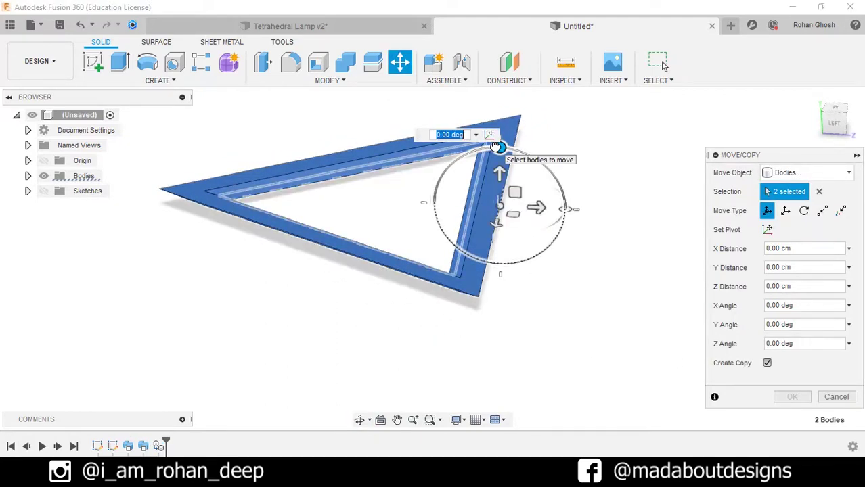
pyautogui.moveTo(498, 148)
pyautogui.mouseDown()
pyautogui.moveTo(495, 140)
pyautogui.moveTo(507, 147)
pyautogui.mouseUp()
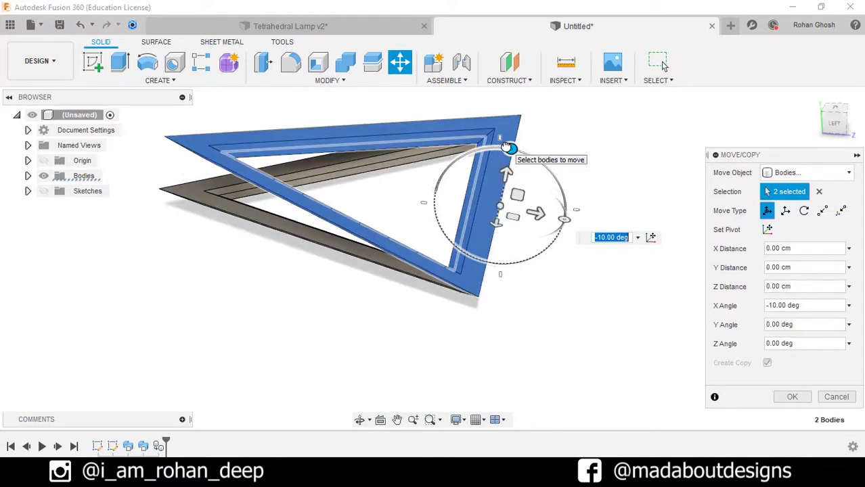
pyautogui.write('-70.5')
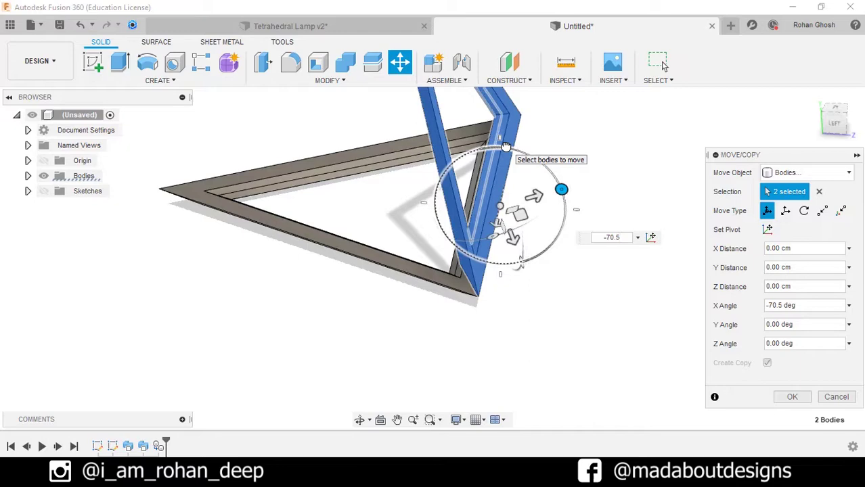
pyautogui.press('Return')
pyautogui.keyDown('shift'); pyautogui.moveTo(506, 146); pyautogui.dragTo(367, 178, button='middle'); pyautogui.keyUp('shift')
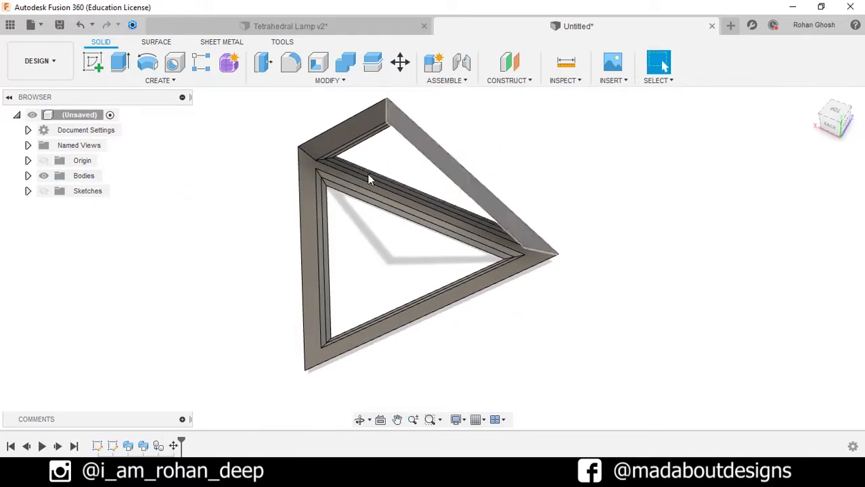
# Copy the lower frame and its inner rail, rotated 70.5° about the Y axis
pyautogui.click(330, 80)
pyautogui.click(274, 278)
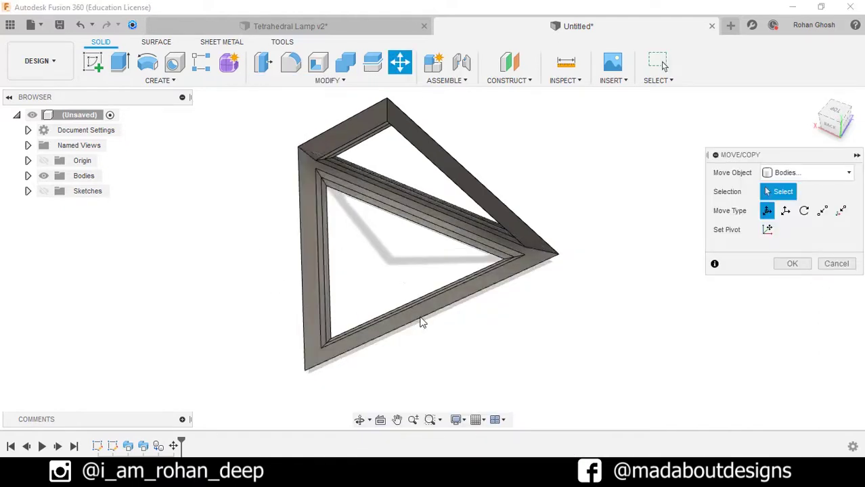
pyautogui.click(433, 312)
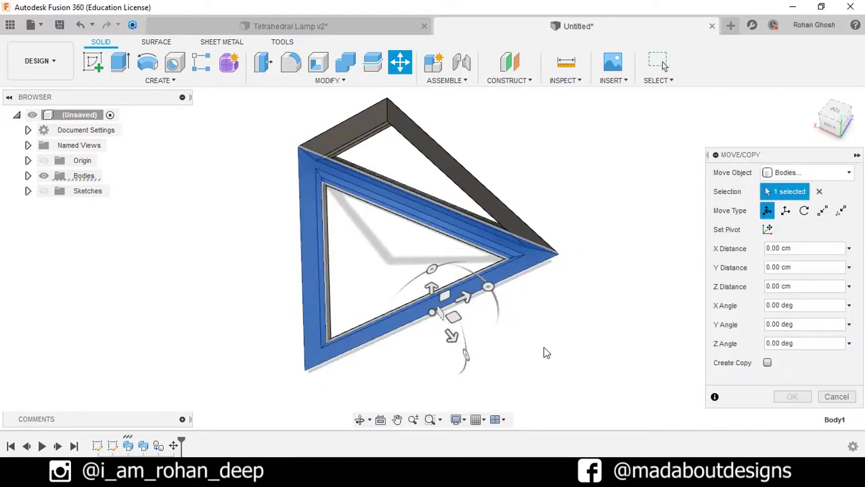
pyautogui.keyDown('shift'); pyautogui.moveTo(546, 352); pyautogui.dragTo(569, 326, button='middle'); pyautogui.keyUp('shift')
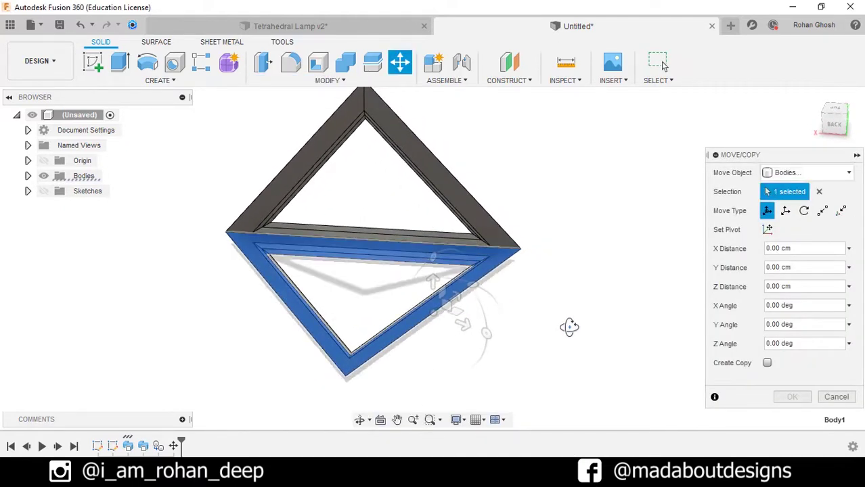
pyautogui.click(418, 267)
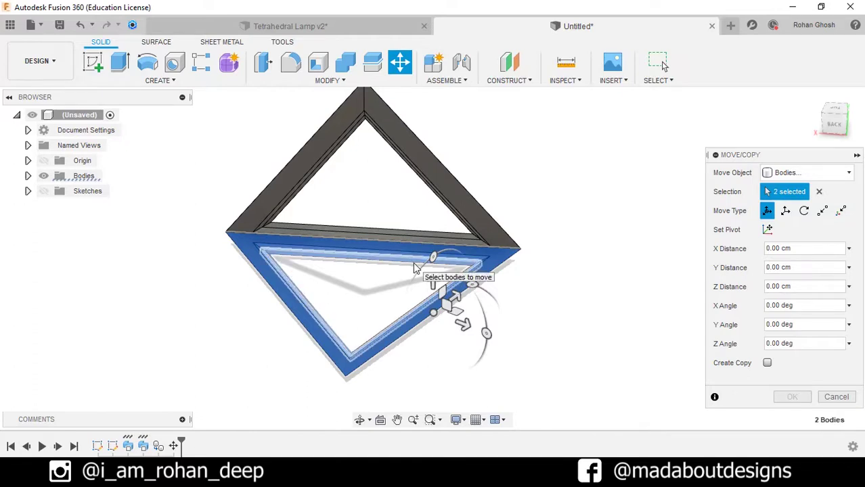
pyautogui.click(766, 363)
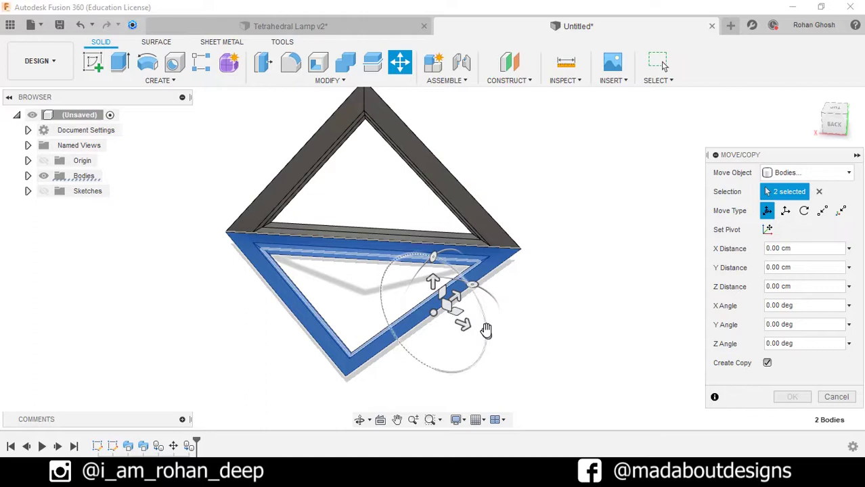
pyautogui.moveTo(487, 329); pyautogui.dragTo(484, 347)
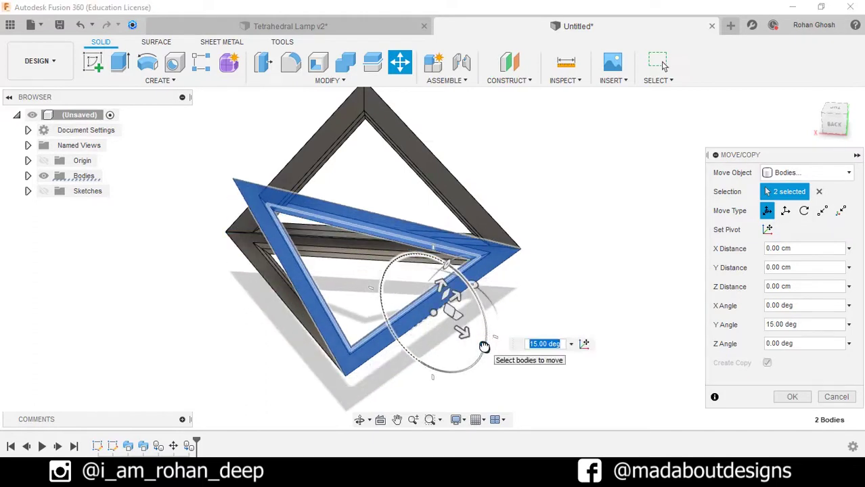
pyautogui.write('70.5')
pyautogui.press('Return')
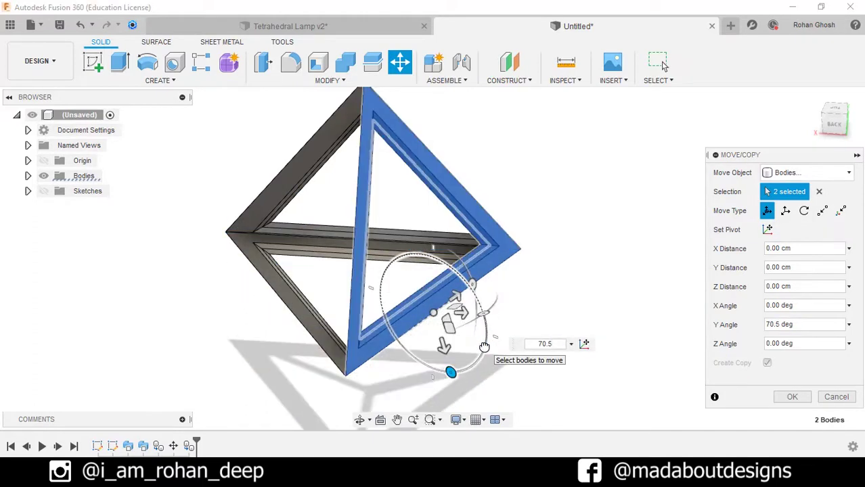
pyautogui.scroll(-3, 485, 347)
pyautogui.keyDown('shift'); pyautogui.moveTo(489, 347); pyautogui.dragTo(572, 344, button='middle'); pyautogui.keyUp('shift')
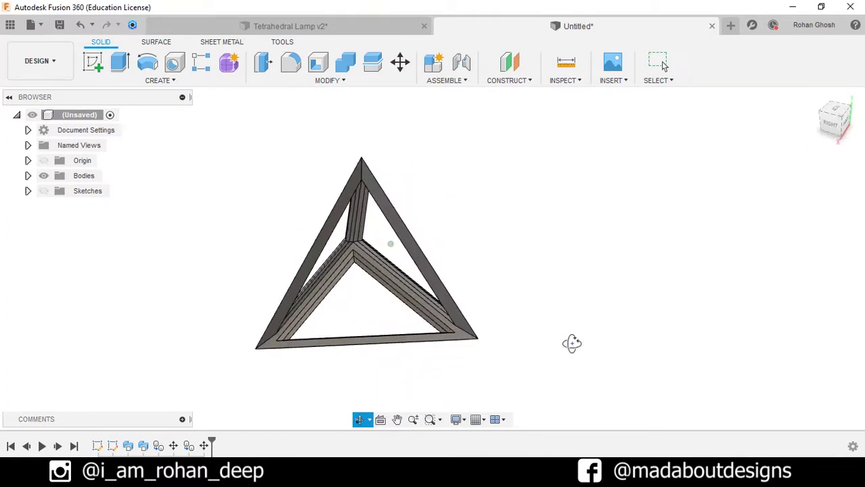
# Repeat Move/Copy to rotate the front frame and its rail -70.5° about Y, without copying
pyautogui.rightClick(573, 344)
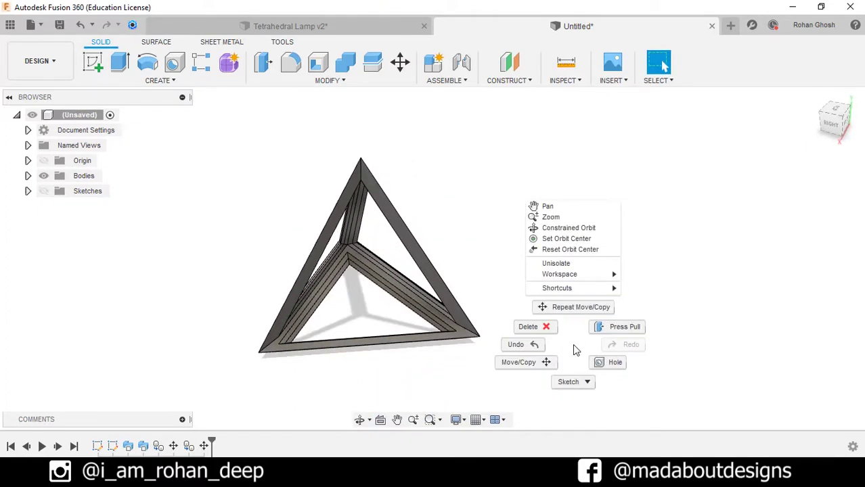
pyautogui.click(565, 309)
pyautogui.click(474, 333)
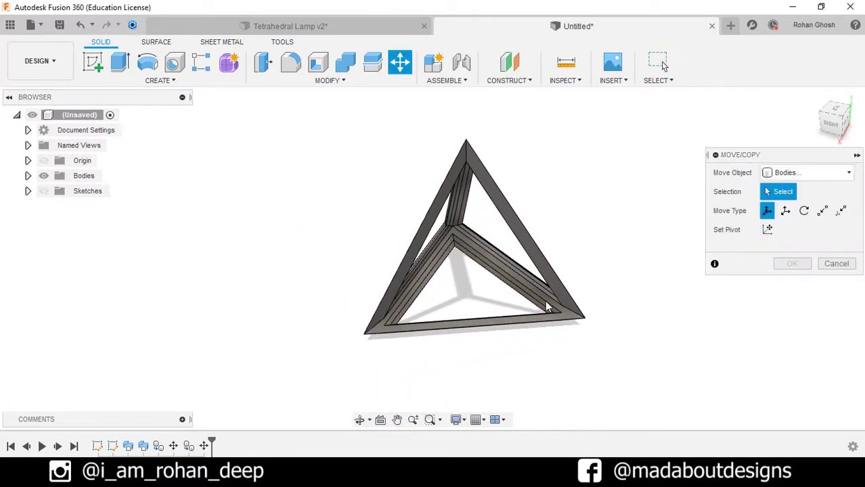
pyautogui.click(478, 332)
pyautogui.keyDown('shift'); pyautogui.moveTo(566, 349); pyautogui.dragTo(547, 269, button='middle'); pyautogui.keyUp('shift')
pyautogui.scroll(2, 547, 269)
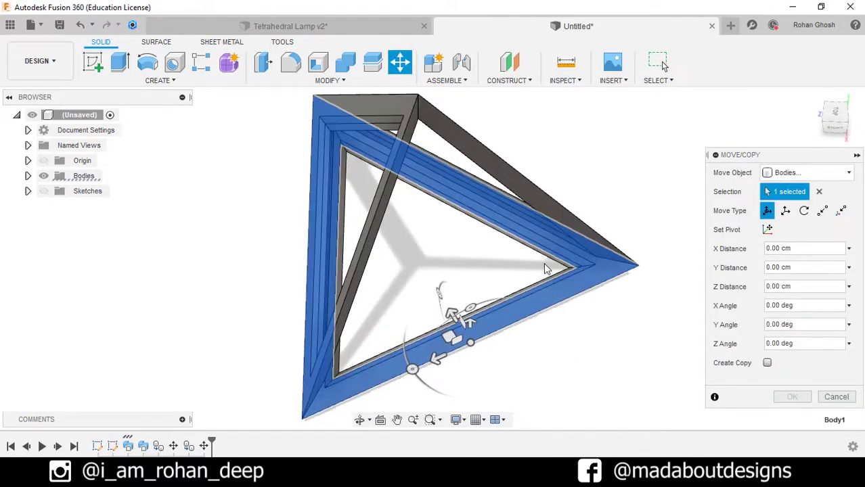
pyautogui.click(549, 266)
pyautogui.keyDown('shift'); pyautogui.moveTo(554, 386); pyautogui.dragTo(584, 315, button='middle'); pyautogui.keyUp('shift')
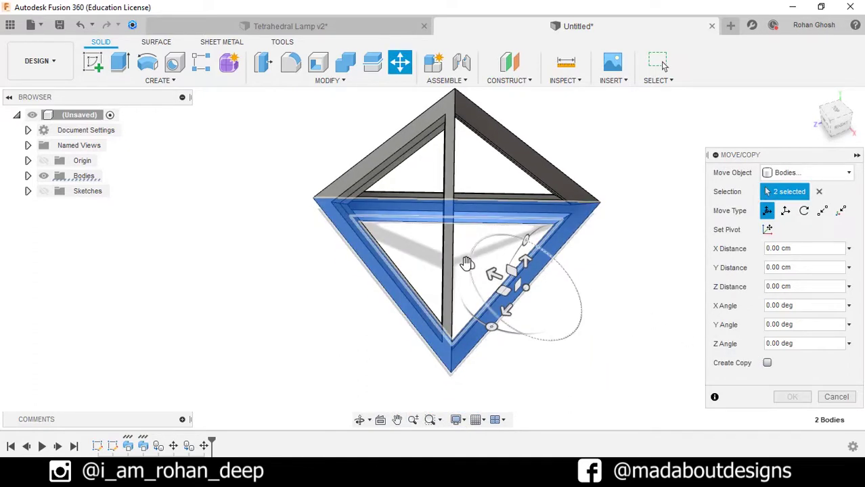
pyautogui.moveTo(466, 257); pyautogui.dragTo(468, 257)
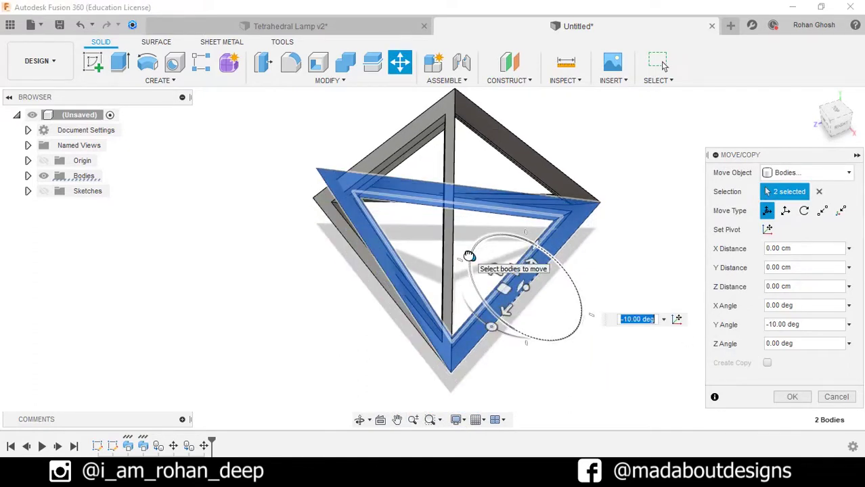
pyautogui.write('-70.5')
pyautogui.press('Return')
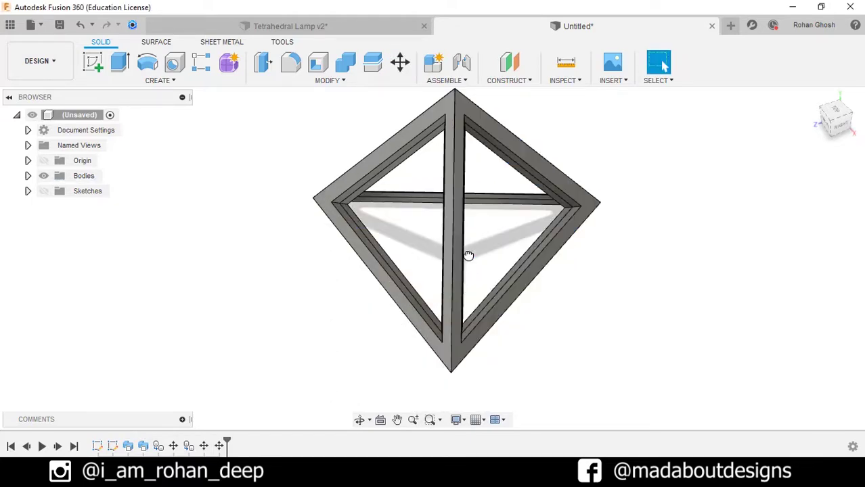
# Orbit the tetrahedron, then open the appearance library's Emissive folder
pyautogui.scroll(-2, 468, 256)
pyautogui.keyDown('shift'); pyautogui.moveTo(469, 239); pyautogui.dragTo(686, 220, button='middle'); pyautogui.keyUp('shift')
pyautogui.keyDown('shift'); pyautogui.moveTo(664, 255); pyautogui.dragTo(631, 244, button='middle'); pyautogui.keyUp('shift')
pyautogui.press('a')
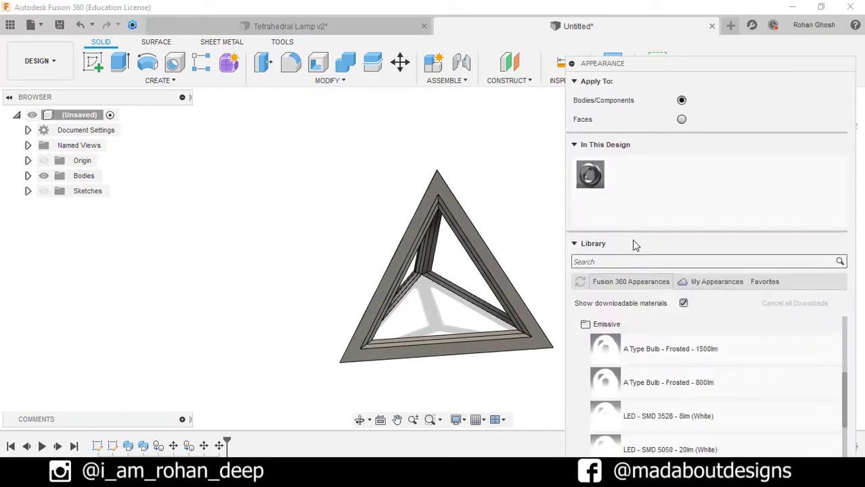
pyautogui.click(607, 326)
pyautogui.scroll(-3, 630, 381)
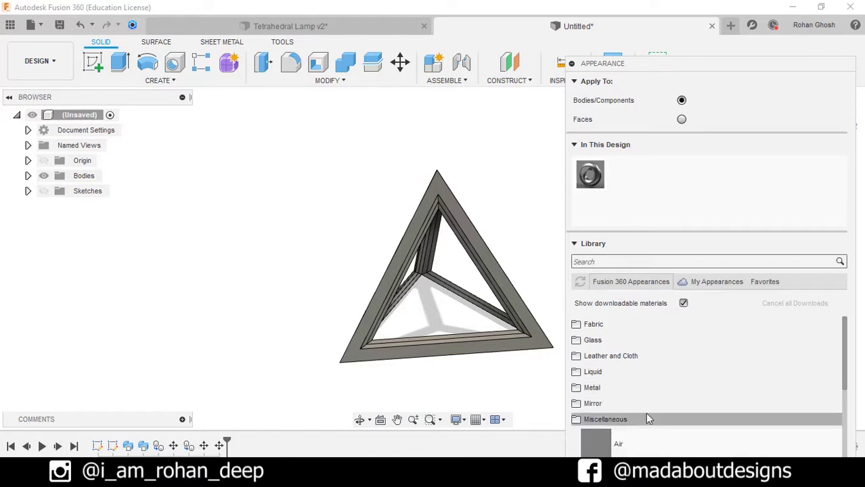
pyautogui.scroll(-2, 646, 418)
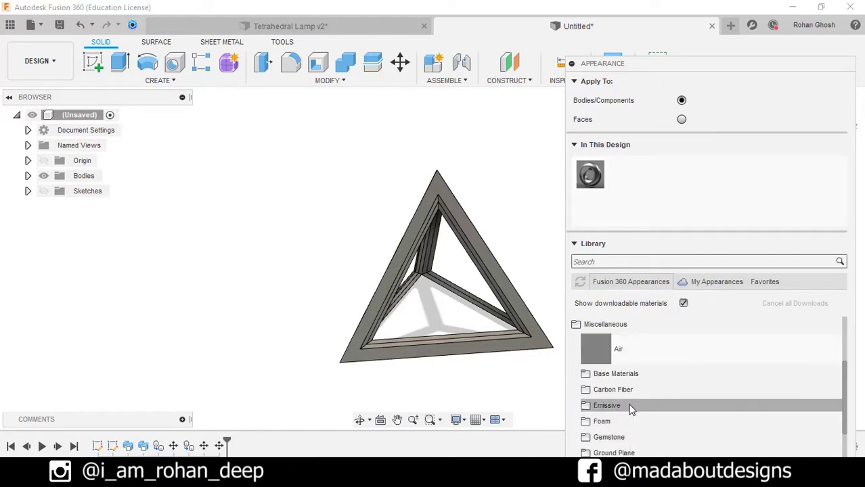
pyautogui.click(630, 406)
pyautogui.scroll(-2, 651, 389)
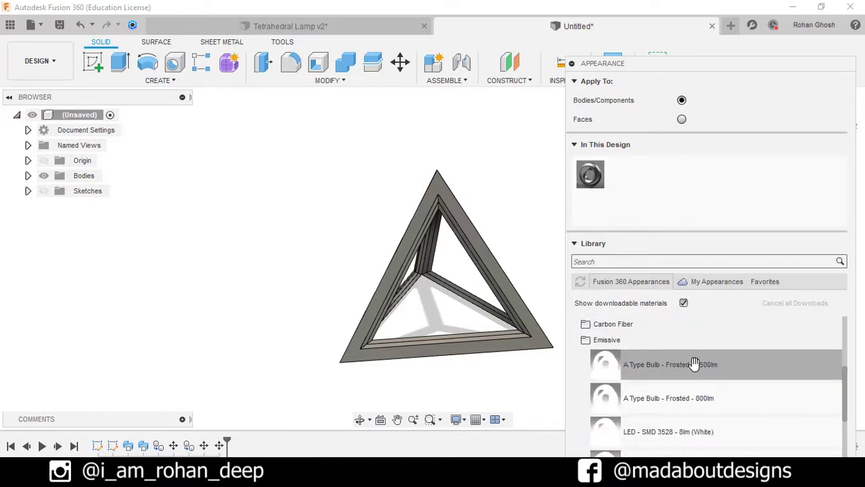
# Drag 'A Type Bulb - Frosted - 1500lm' onto the inner struts so they glow
pyautogui.moveTo(693, 365); pyautogui.dragTo(506, 324)
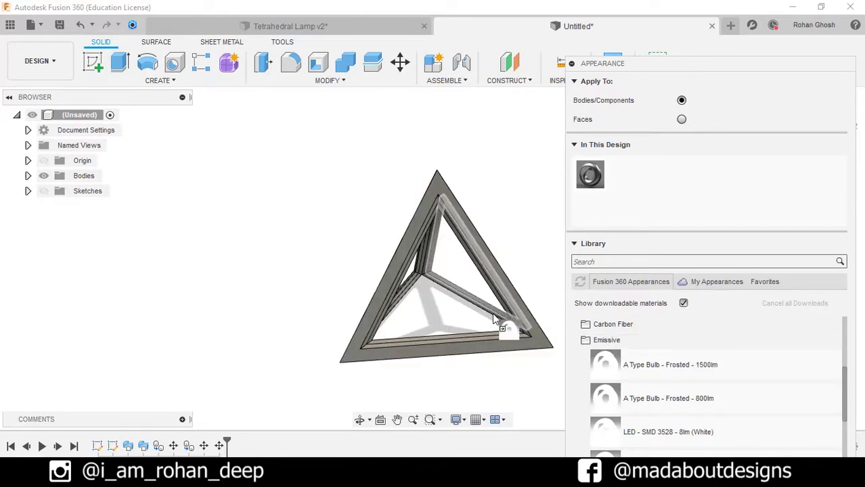
pyautogui.scroll(2, 452, 329)
pyautogui.moveTo(670, 366)
pyautogui.mouseDown()
pyautogui.moveTo(483, 341)
pyautogui.moveTo(517, 359)
pyautogui.moveTo(655, 369)
pyautogui.moveTo(482, 309)
pyautogui.moveTo(390, 266)
pyautogui.moveTo(385, 254)
pyautogui.moveTo(401, 273)
pyautogui.mouseUp()
pyautogui.scroll(-2, 401, 273)
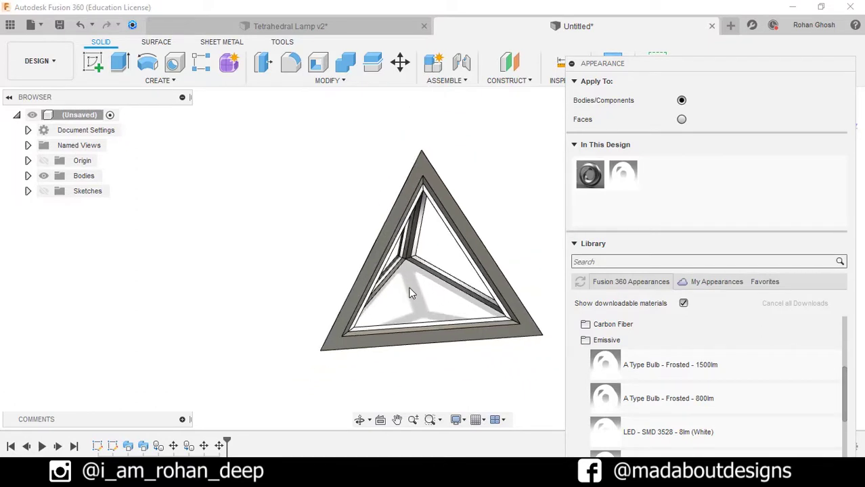
pyautogui.scroll(-3, 683, 384)
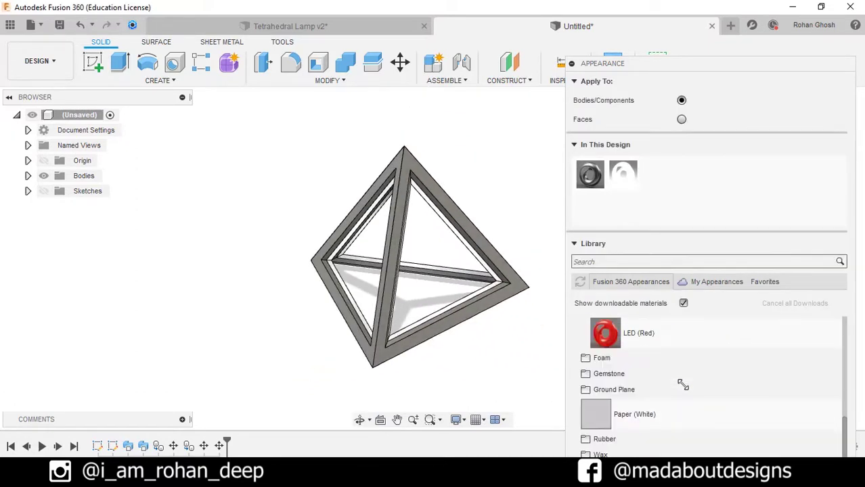
pyautogui.scroll(-2, 635, 385)
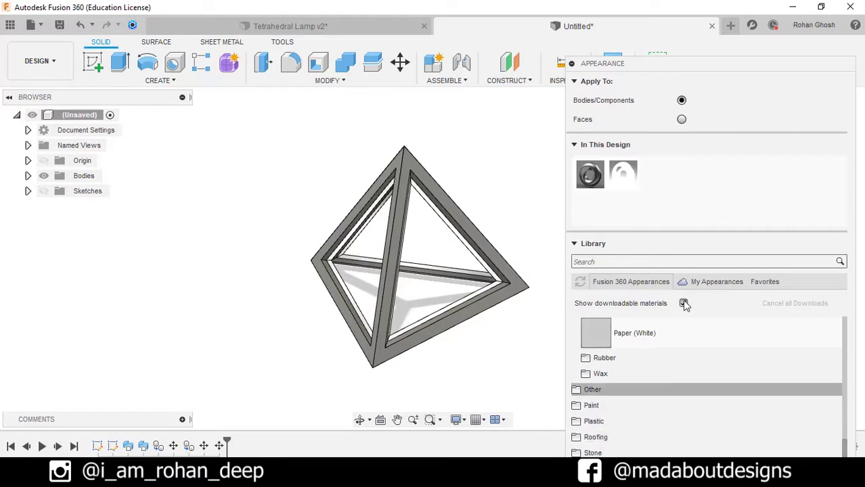
# Apply Walnut wood to all outer frame bodies, close the library, and orbit to a front view
pyautogui.moveTo(675, 65); pyautogui.dragTo(679, 5)
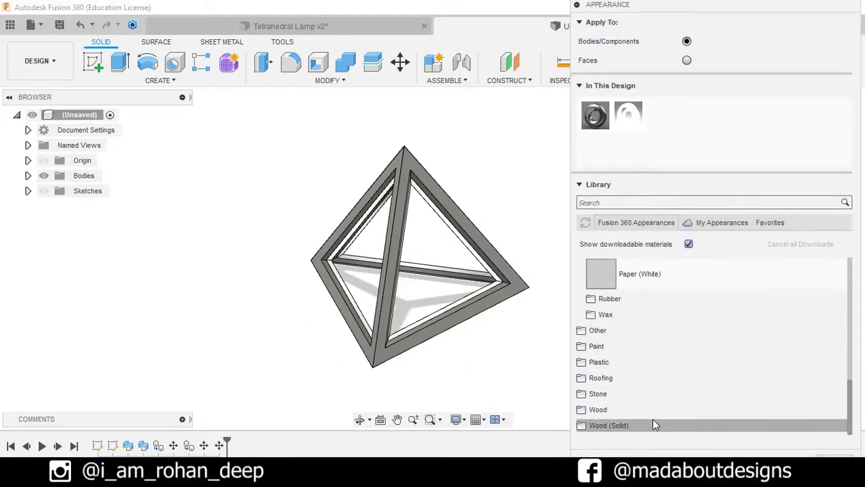
pyautogui.scroll(-6, 677, 387)
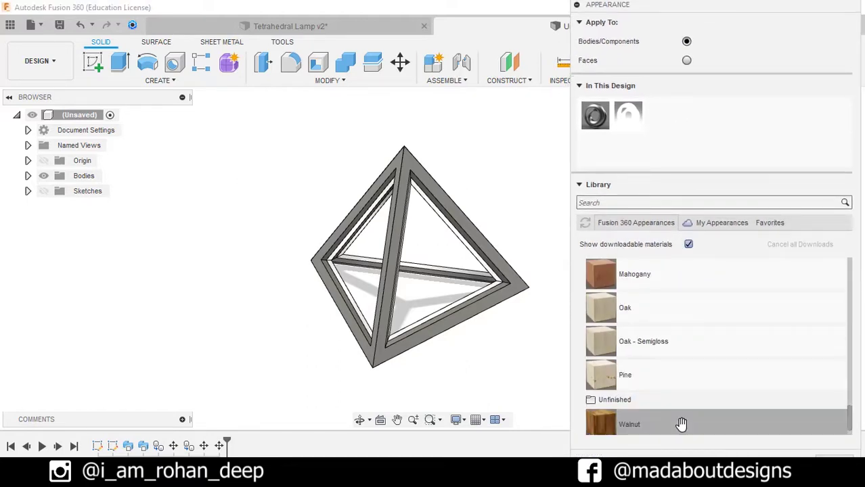
pyautogui.moveTo(670, 393); pyautogui.dragTo(509, 299)
pyautogui.moveTo(640, 384); pyautogui.dragTo(407, 271)
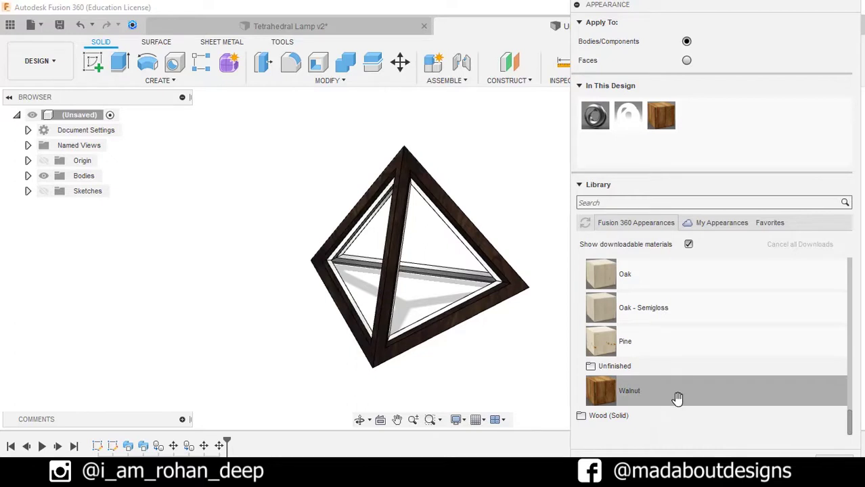
pyautogui.moveTo(675, 396); pyautogui.dragTo(477, 287)
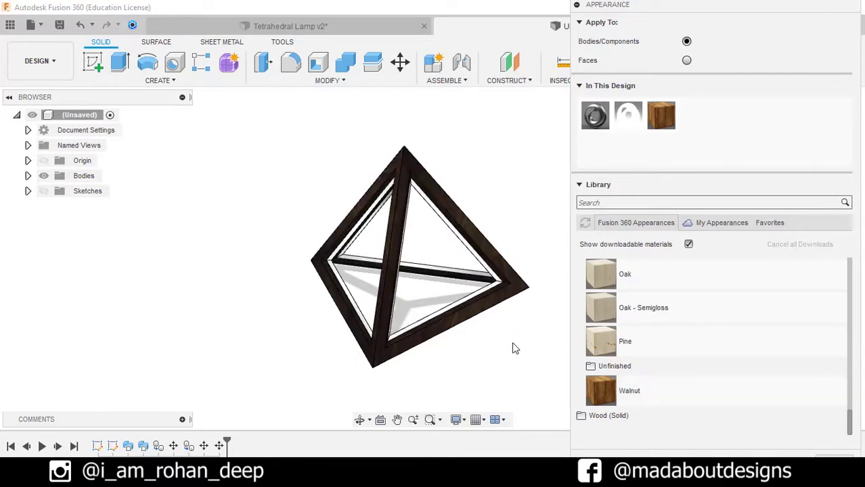
pyautogui.press('Escape')
pyautogui.keyDown('shift'); pyautogui.moveTo(512, 348); pyautogui.dragTo(668, 329, button='middle'); pyautogui.keyUp('shift')
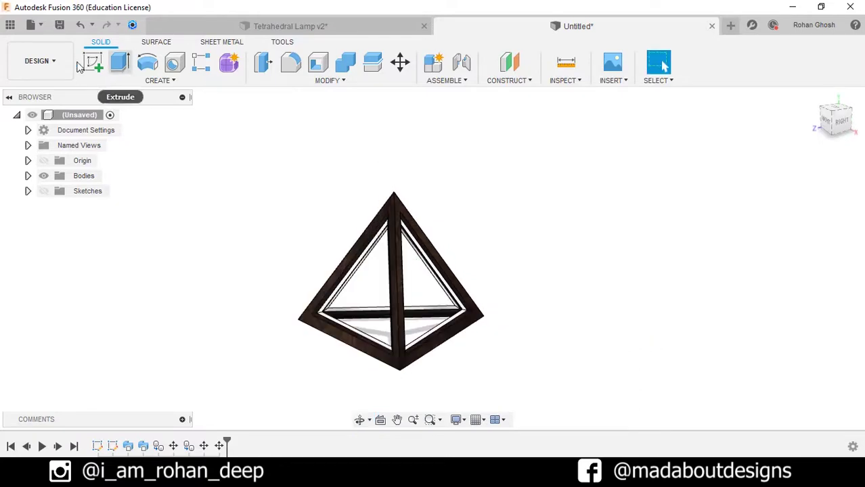
# Switch to the Render workspace
pyautogui.click(52, 54)
pyautogui.click(51, 113)
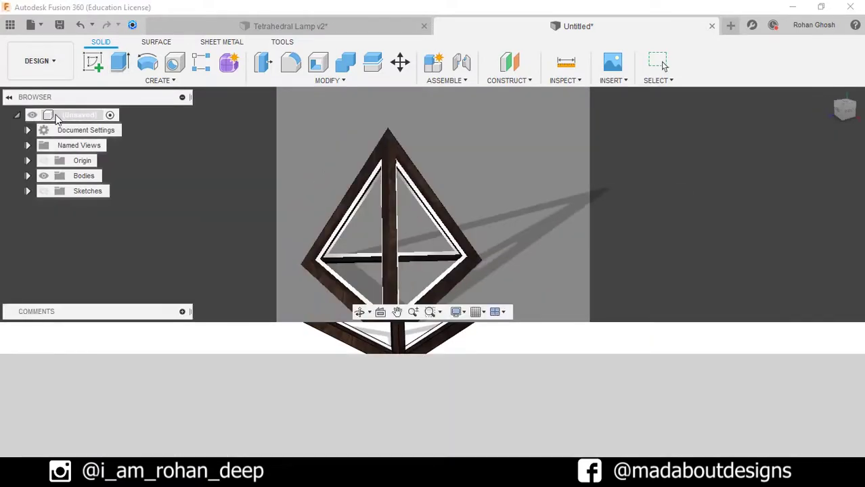
pyautogui.keyDown('shift'); pyautogui.moveTo(474, 257); pyautogui.dragTo(550, 251, button='middle'); pyautogui.keyUp('shift')
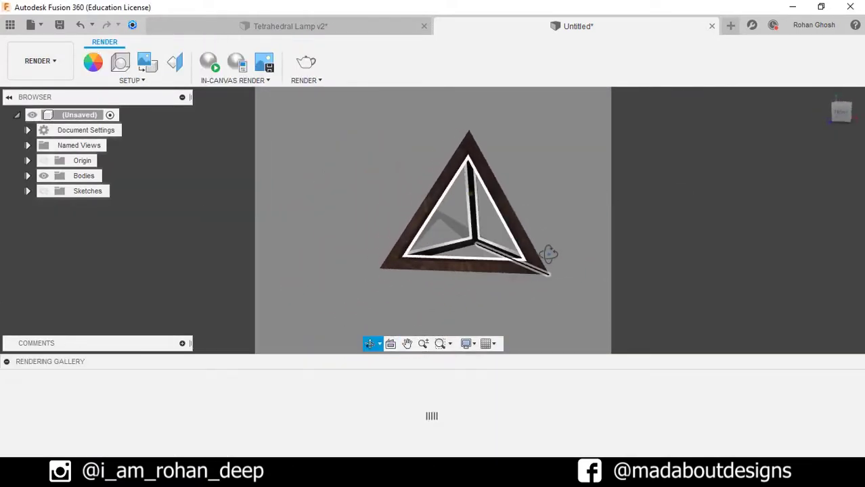
# Set scene brightness to 450 and the background to a near-black 21,21,21 solid colour
pyautogui.click(122, 63)
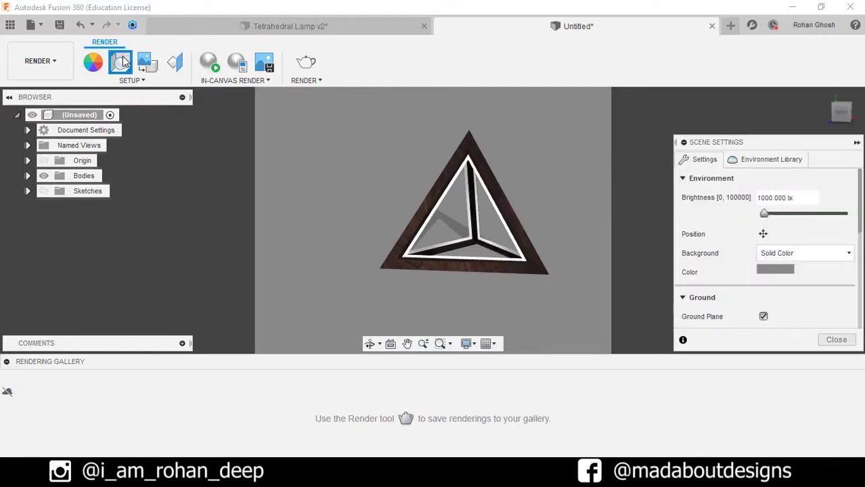
pyautogui.moveTo(799, 200); pyautogui.dragTo(743, 196)
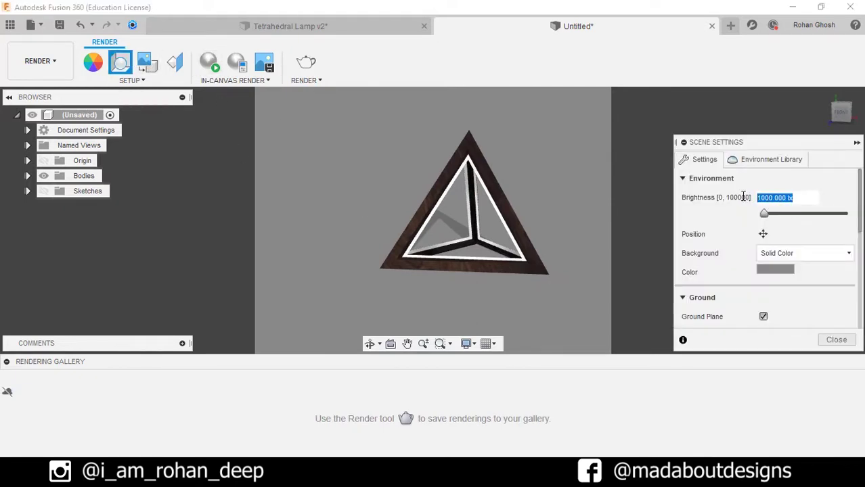
pyautogui.write('450')
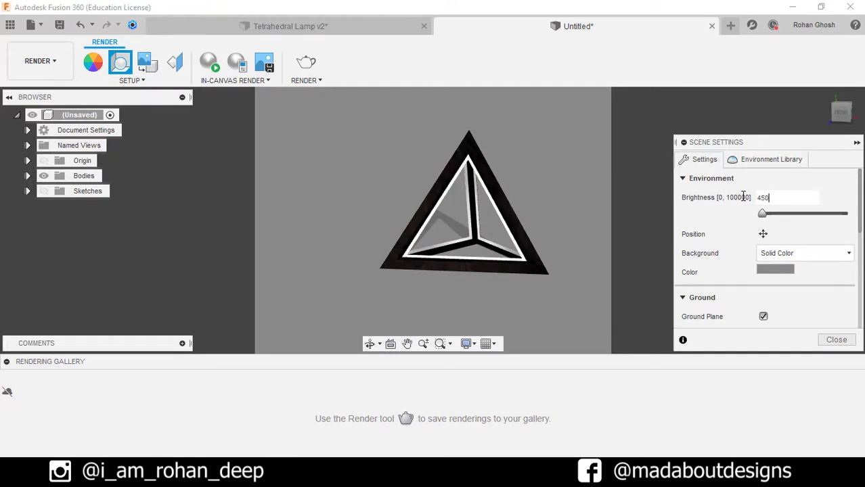
pyautogui.click(785, 253)
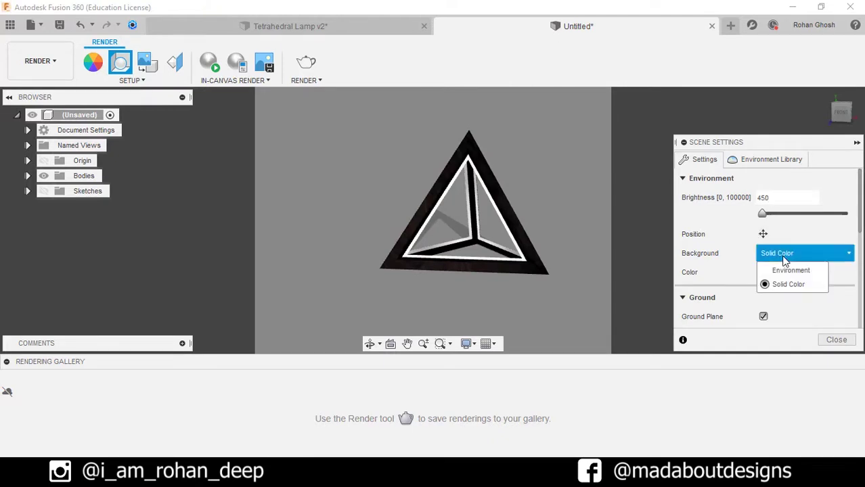
pyautogui.click(789, 287)
pyautogui.click(775, 270)
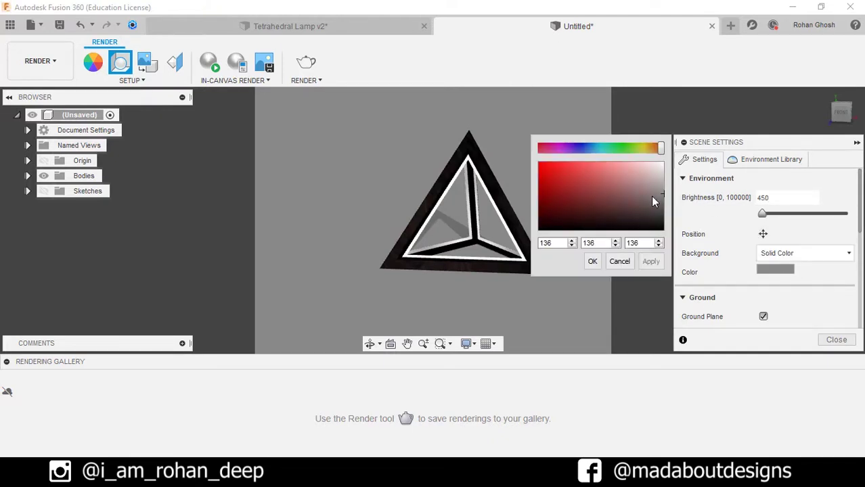
pyautogui.moveTo(654, 201); pyautogui.dragTo(665, 228)
pyautogui.click(652, 261)
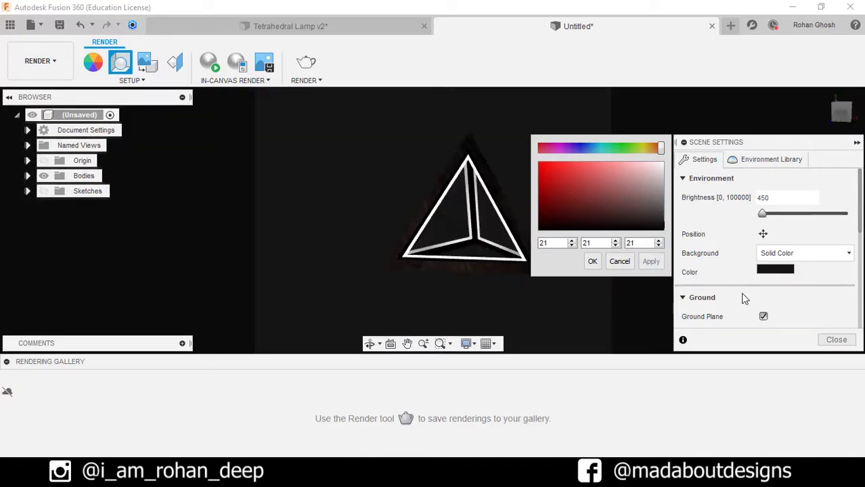
# Enable ground reflections and set focal length to 106 mm and exposure to 10.9 EV
pyautogui.click(620, 261)
pyautogui.scroll(-3, 708, 281)
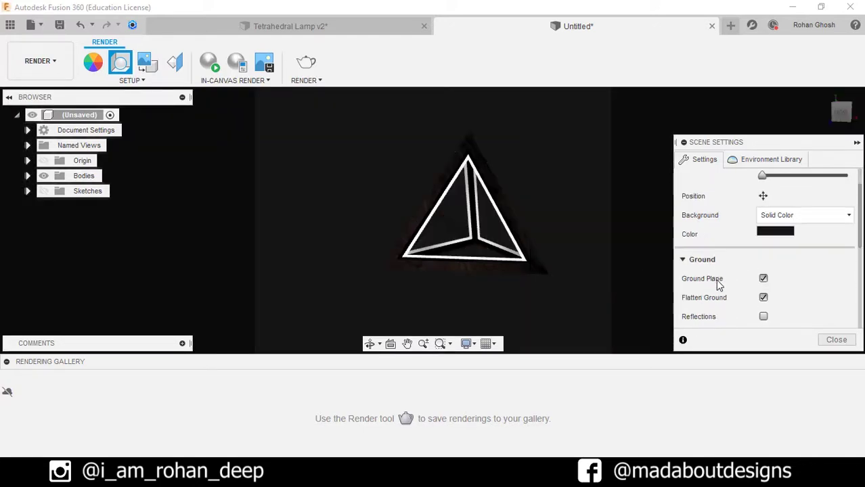
pyautogui.click(764, 241)
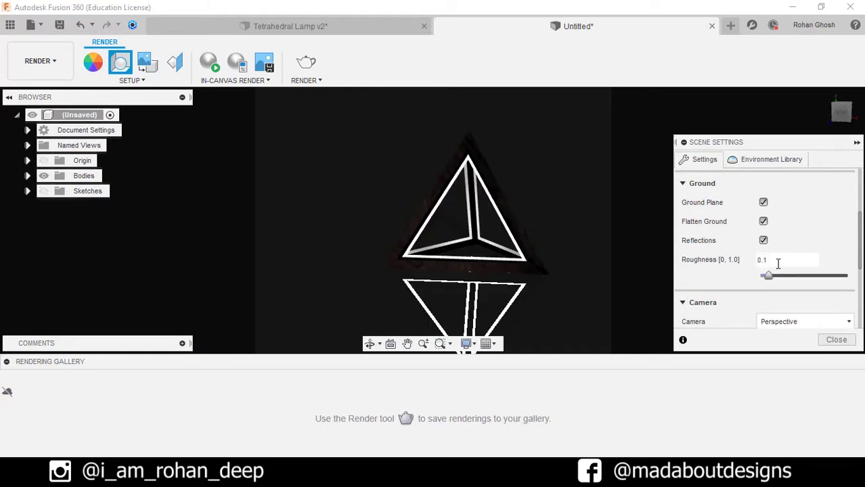
pyautogui.scroll(-3, 726, 287)
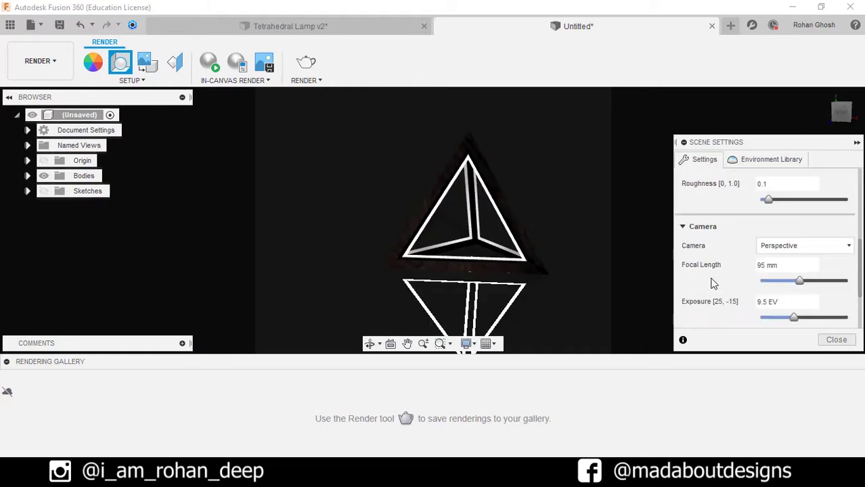
pyautogui.moveTo(802, 284); pyautogui.dragTo(793, 285)
pyautogui.scroll(-2, 719, 298)
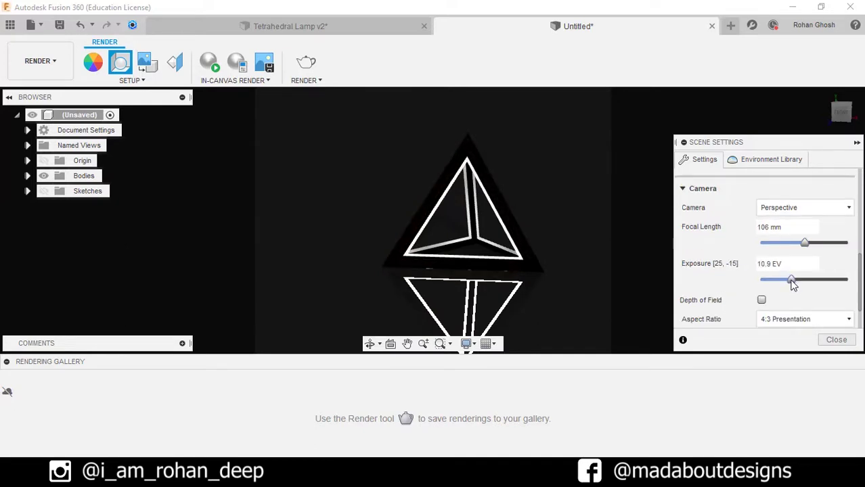
pyautogui.scroll(-2, 702, 308)
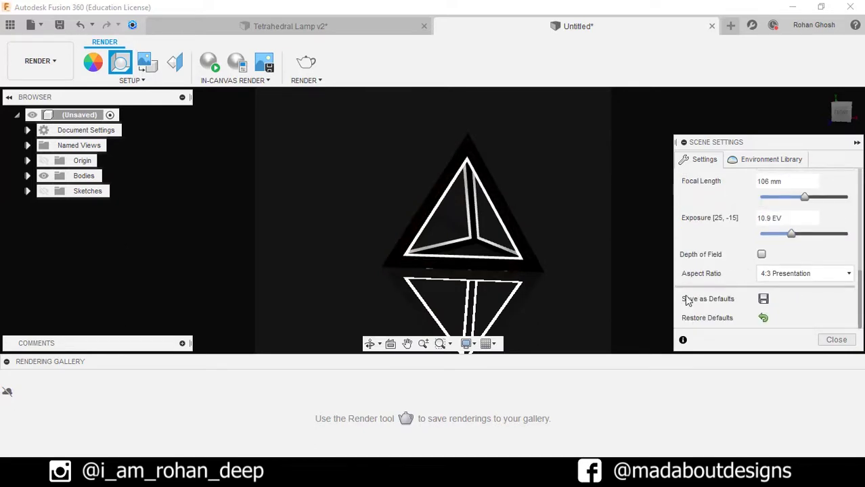
# Close Scene Settings, frame the lamp at a tilted front angle, and start In-canvas Render
pyautogui.click(836, 340)
pyautogui.scroll(-3, 432, 230)
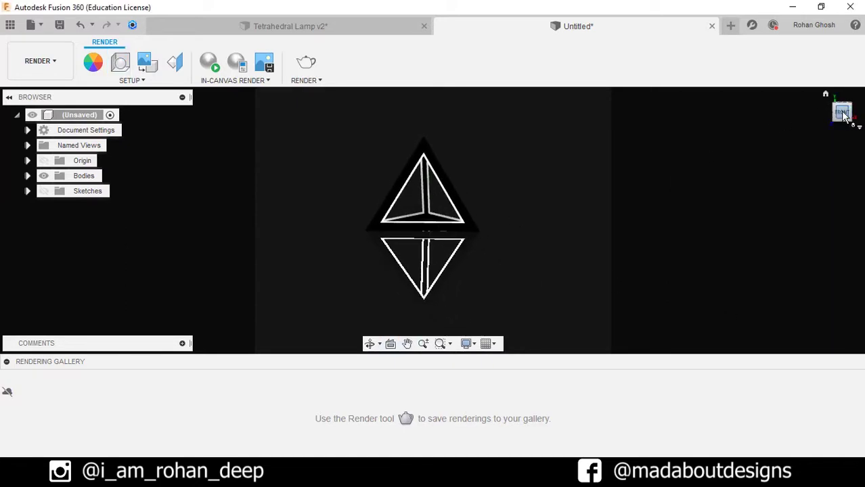
pyautogui.click(842, 110)
pyautogui.keyDown('shift'); pyautogui.moveTo(527, 171); pyautogui.dragTo(478, 190, button='middle'); pyautogui.keyUp('shift')
pyautogui.scroll(2, 479, 190)
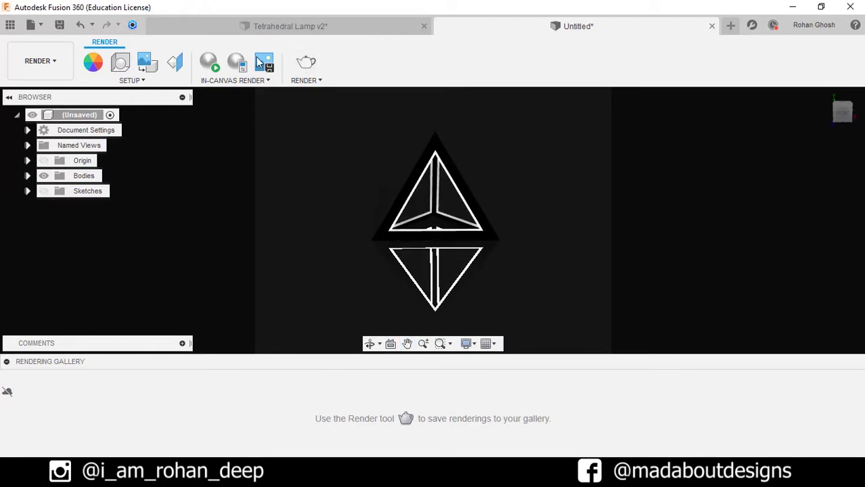
pyautogui.click(210, 65)
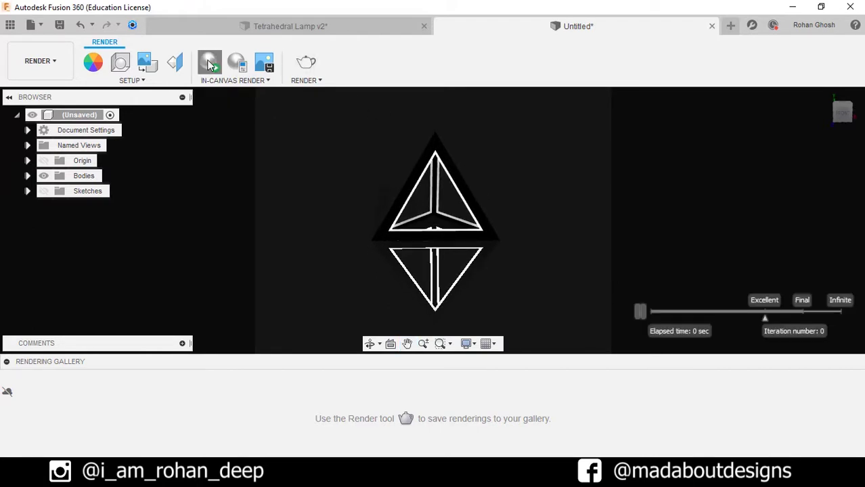